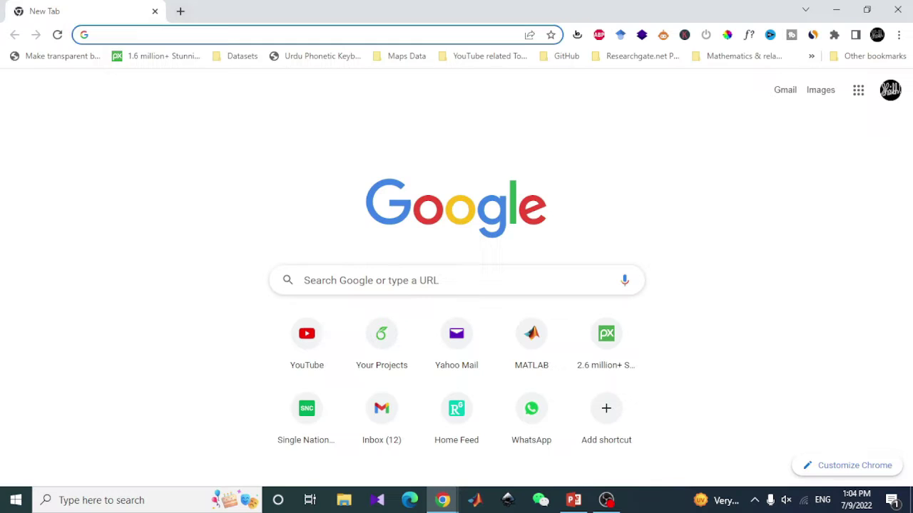
Step: Open the draw.io website in the browser with a blank untitled diagram
left_click(213, 34)
type("draw.io")
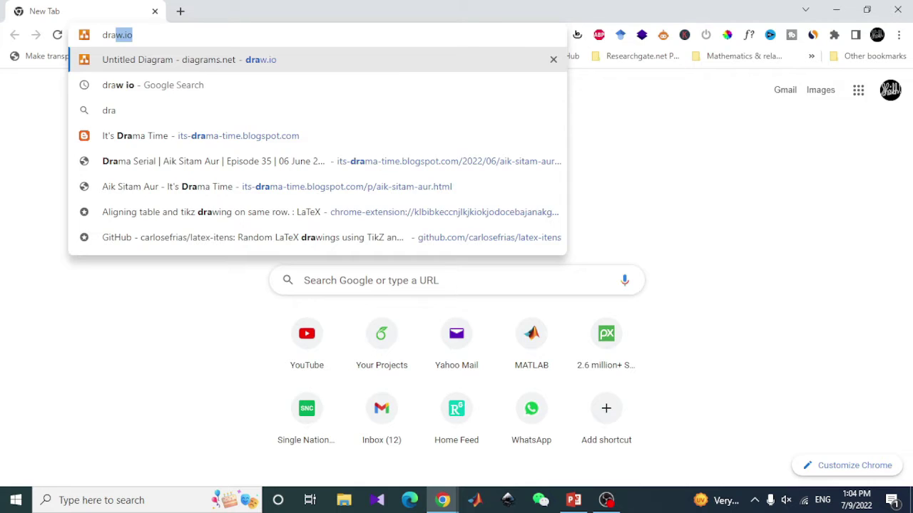
key("Return")
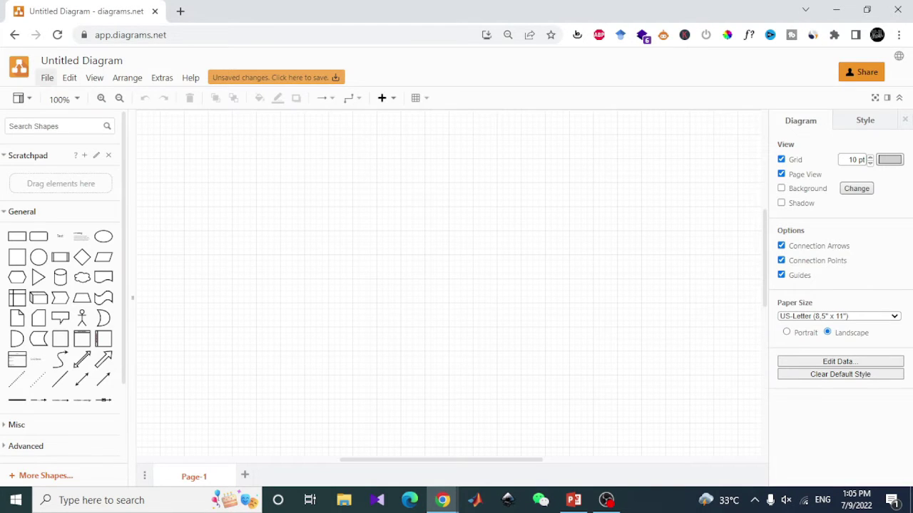
left_click(47, 78)
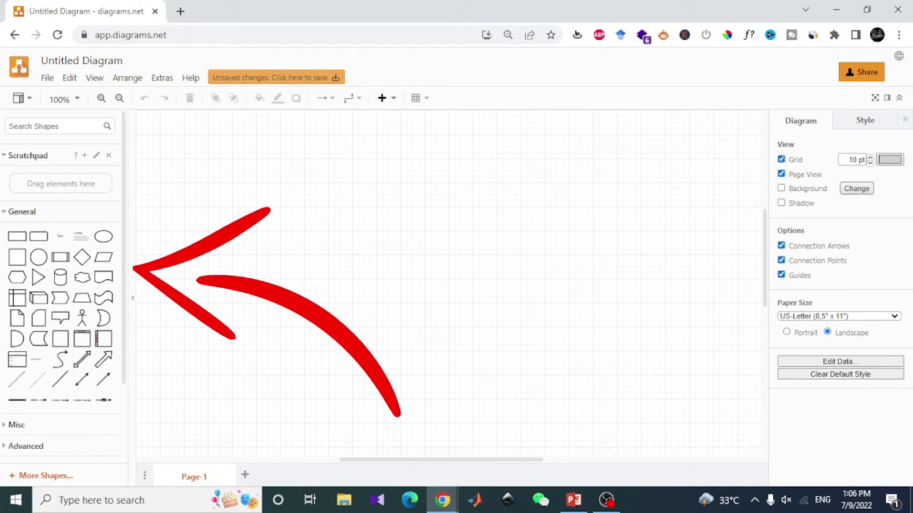
scroll(61, 285, "down", 3)
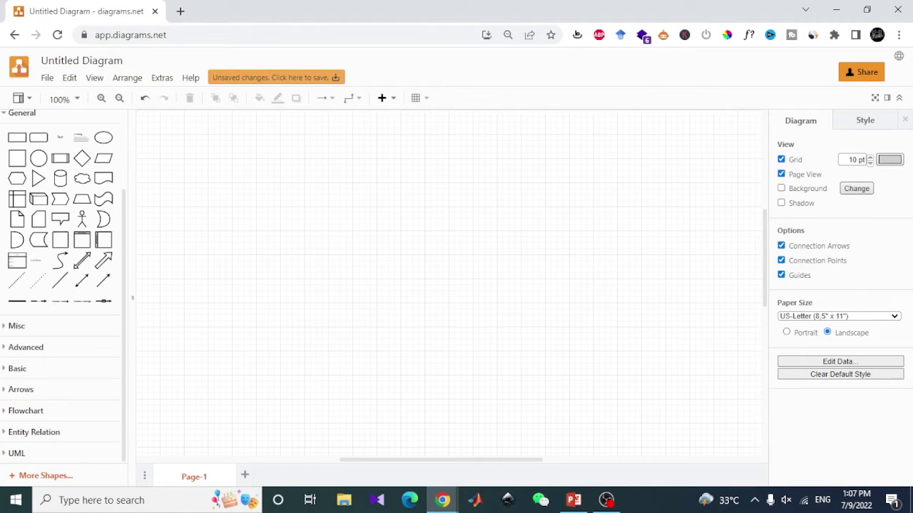
left_click(38, 158)
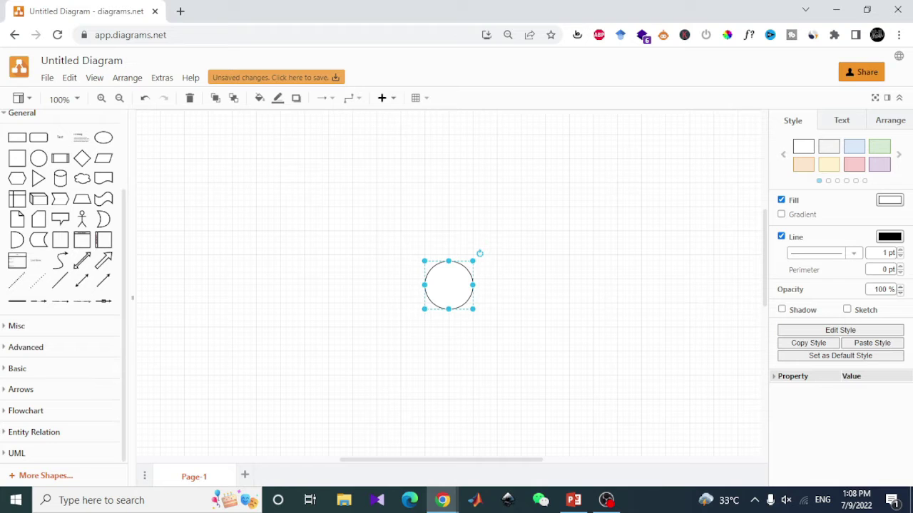
left_click(841, 119)
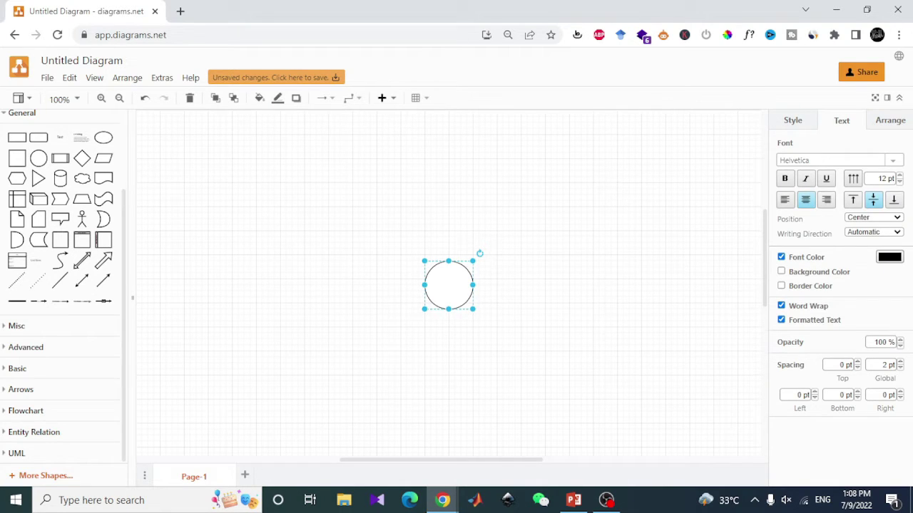
left_click(889, 120)
key("Delete")
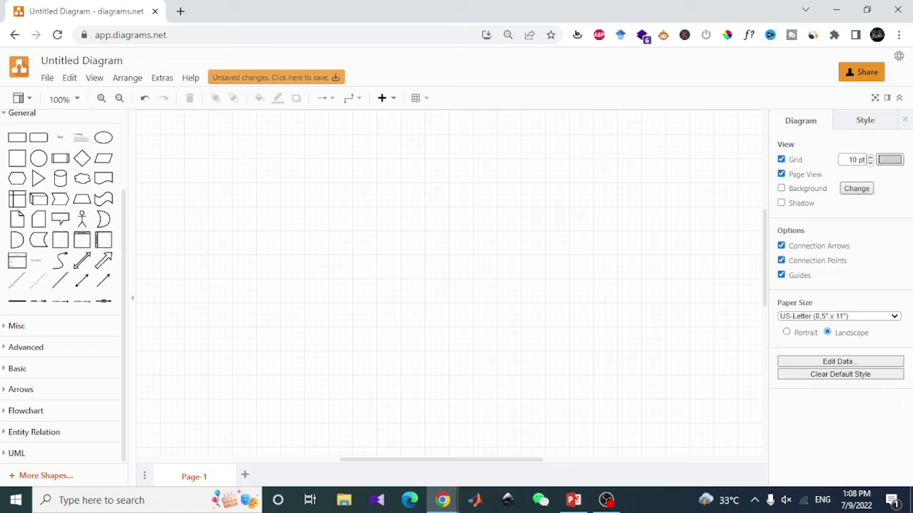
Step: Add a circle to the canvas and shrink it to 60 by 60 pt at position 260 pt left, 240 pt top
left_click(38, 158)
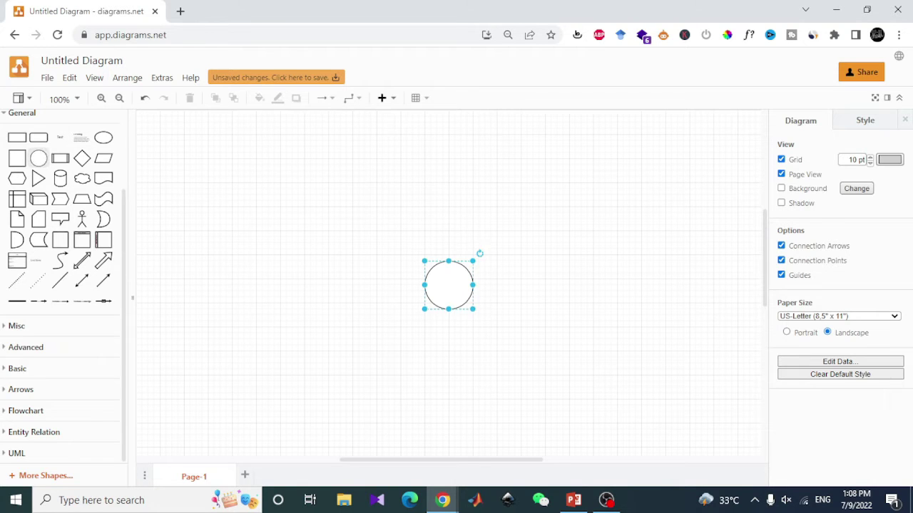
left_click_drag(448, 285, 310, 273)
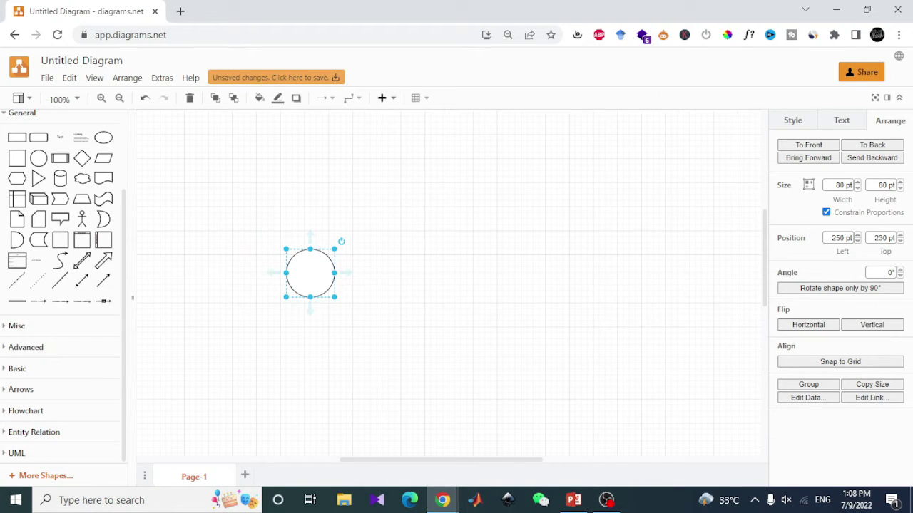
mouse_move(334, 297)
left_mouse_down()
mouse_move(322, 285)
mouse_move(364, 326)
mouse_move(328, 291)
left_mouse_up()
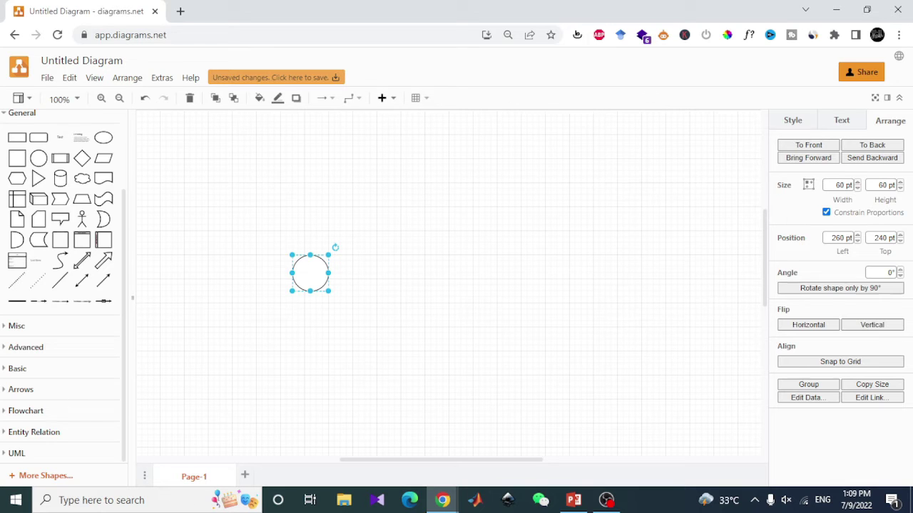
Step: Remove the fill from the circle, keeping only its black outline
left_click(793, 120)
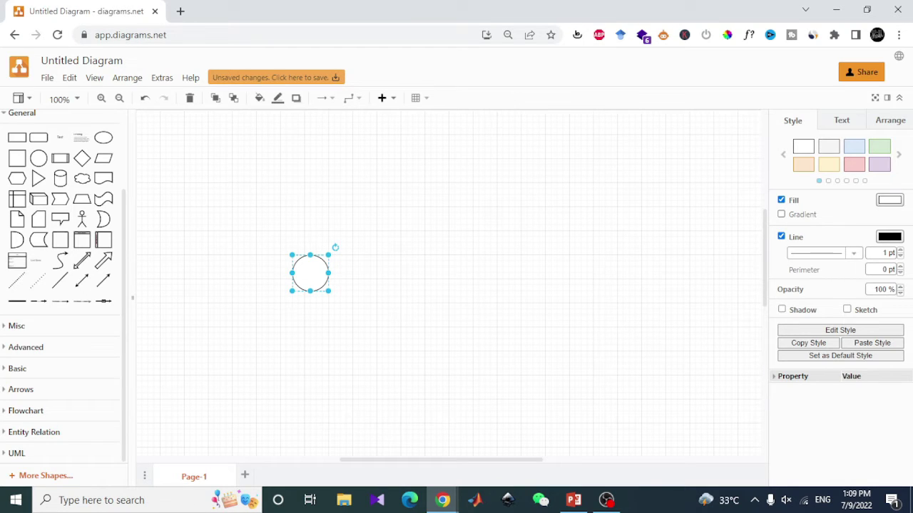
left_click(780, 199)
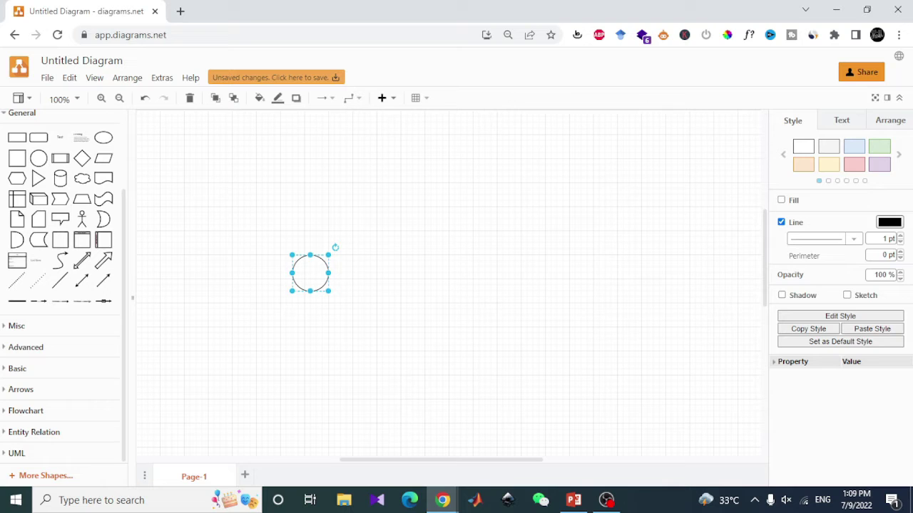
key("Escape")
left_click(309, 273)
key("Escape")
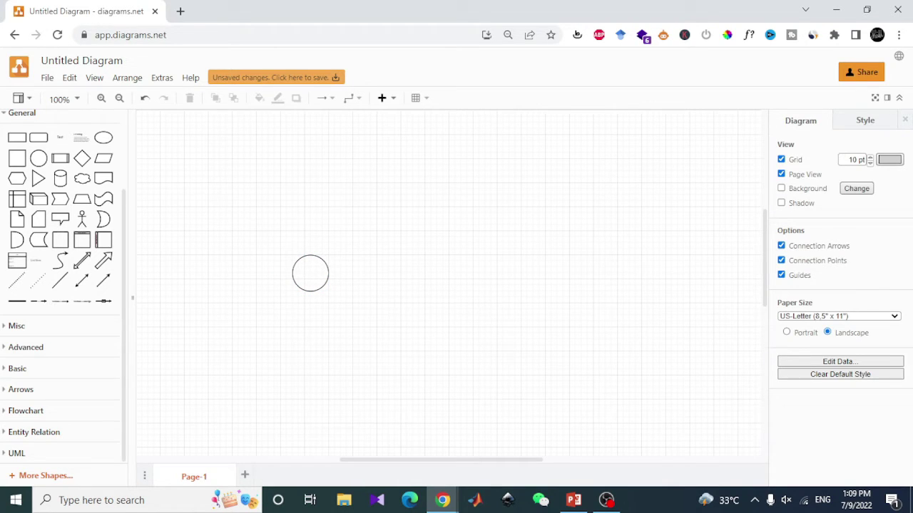
Step: Duplicate the unfilled circle six times and spread the seven circles across the canvas as graph vertices
left_click(310, 273)
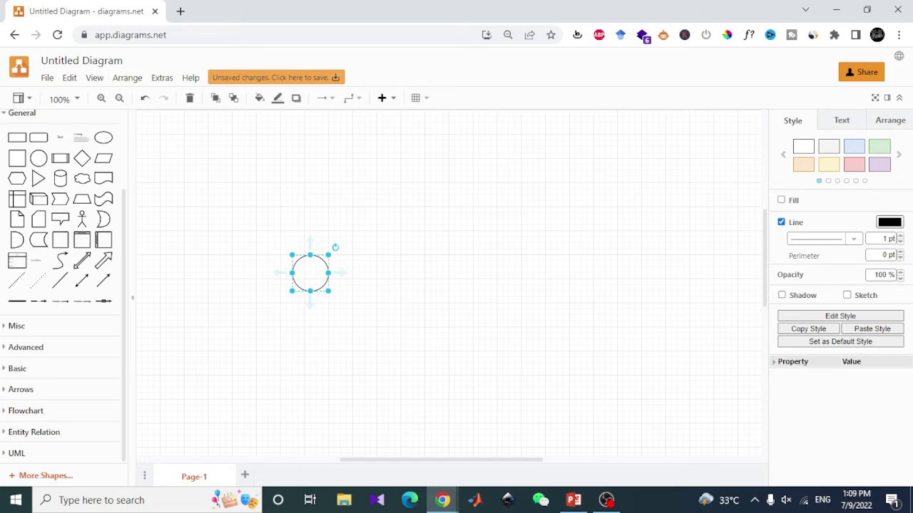
key("ctrl+d")
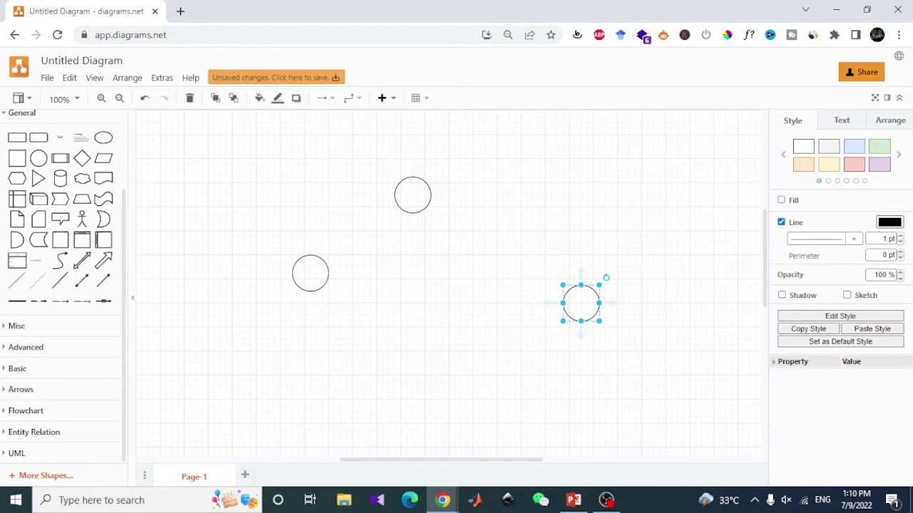
left_click_drag(581, 303, 454, 398)
key("ctrl+d")
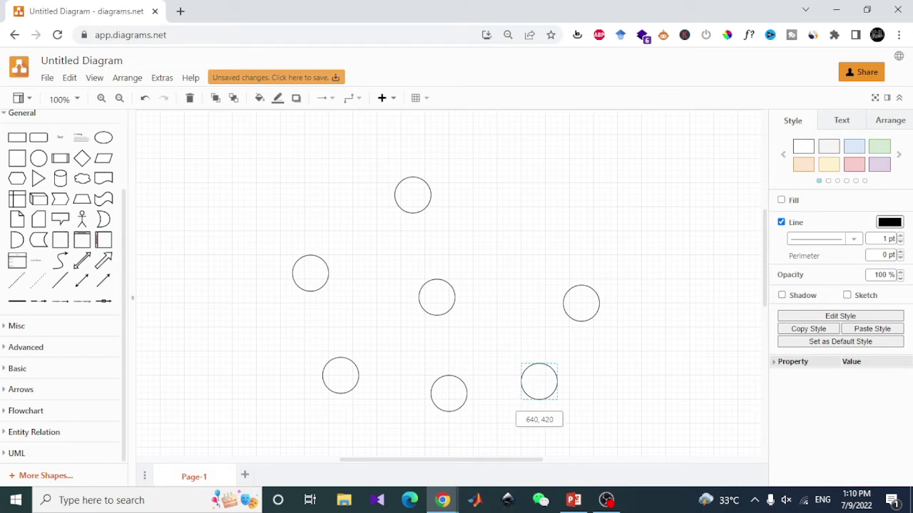
left_click_drag(539, 381, 551, 393)
key("Escape")
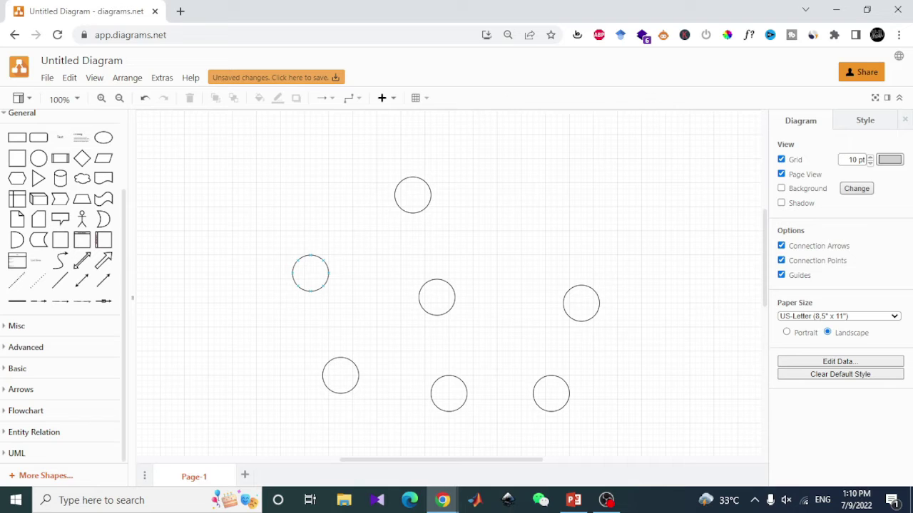
mouse_move(311, 273)
left_click(310, 273)
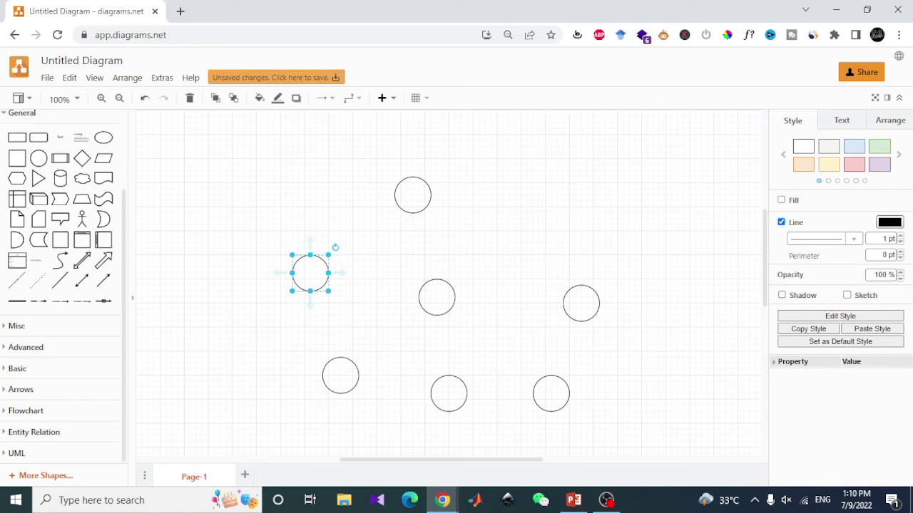
mouse_move(61, 280)
key("Escape")
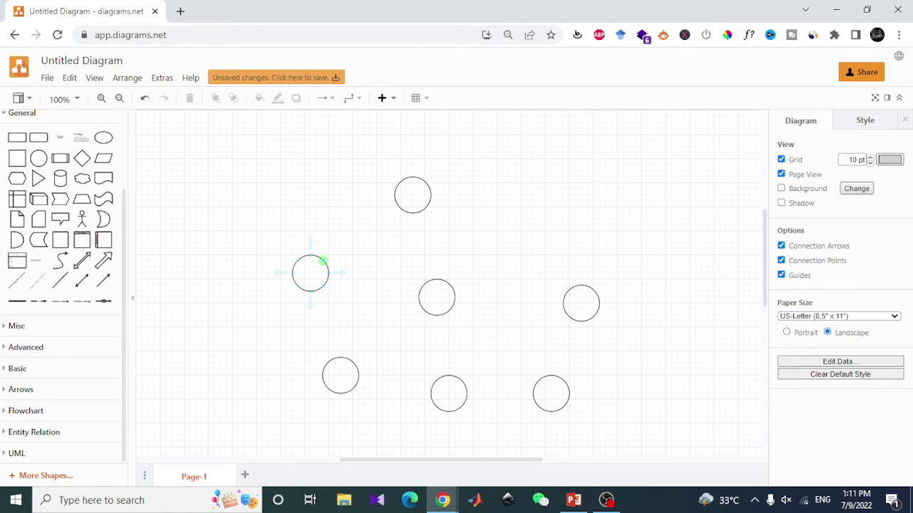
Step: Draw a connector from the leftmost circle's upper-right edge to the topmost circle's lower-left edge
left_click_drag(323, 260, 397, 209)
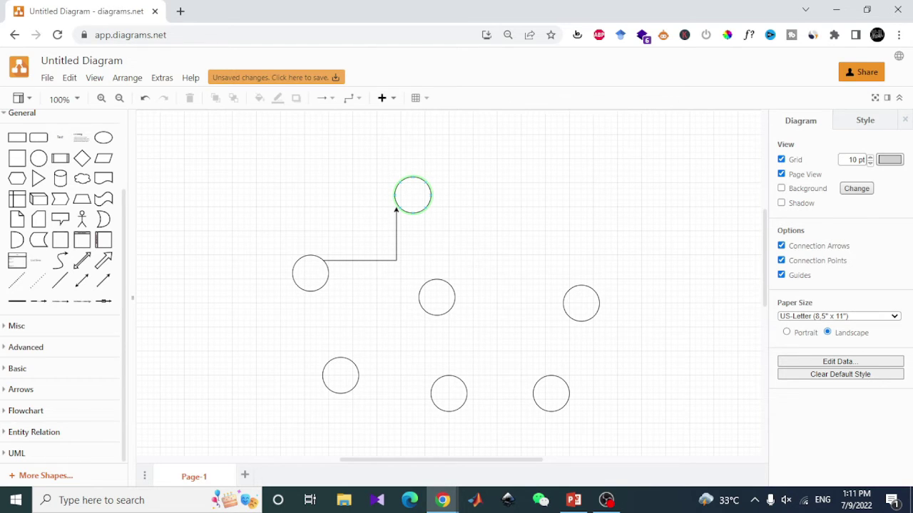
left_click_drag(396, 209, 395, 207)
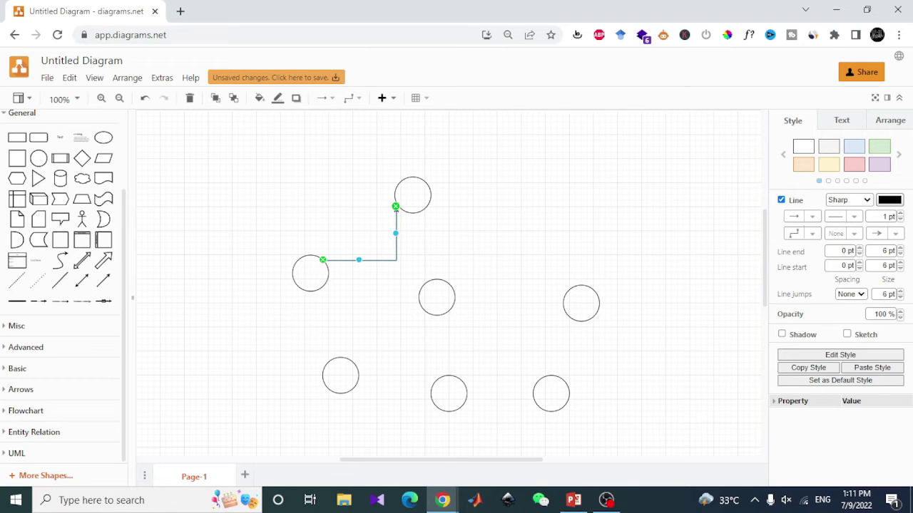
key("Escape")
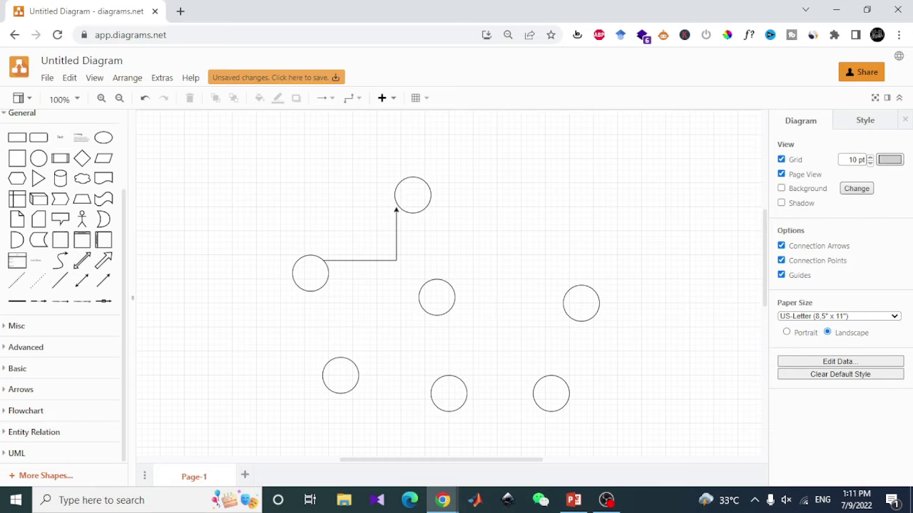
Step: Keep the connector's line style Sharp and set its line end to None to remove the arrowhead
left_click(396, 209)
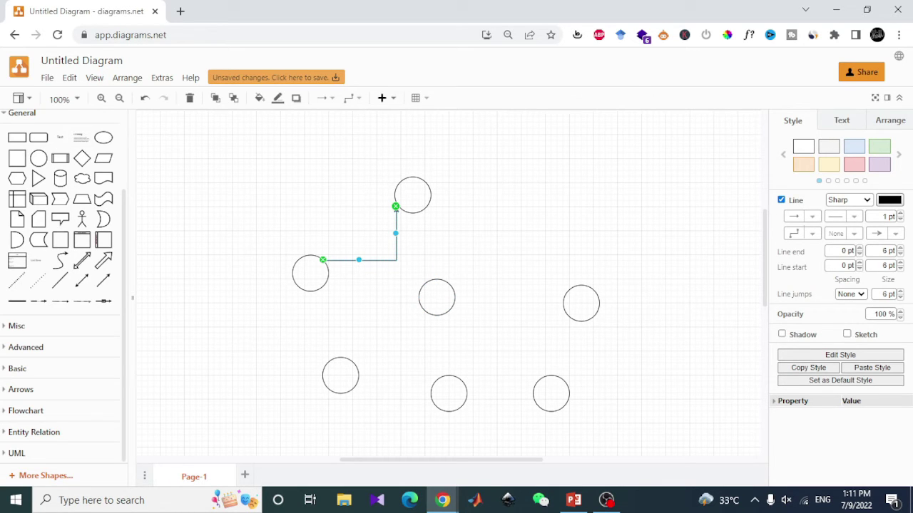
left_click(848, 200)
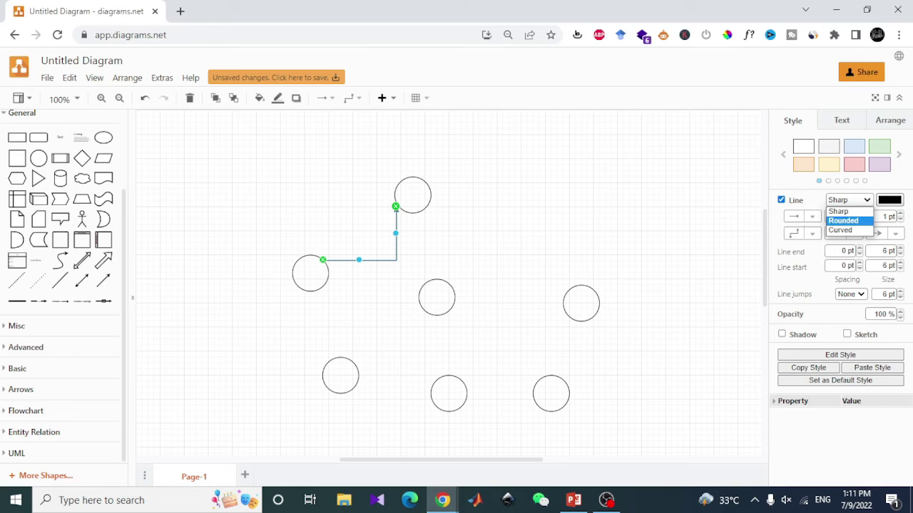
left_click(845, 211)
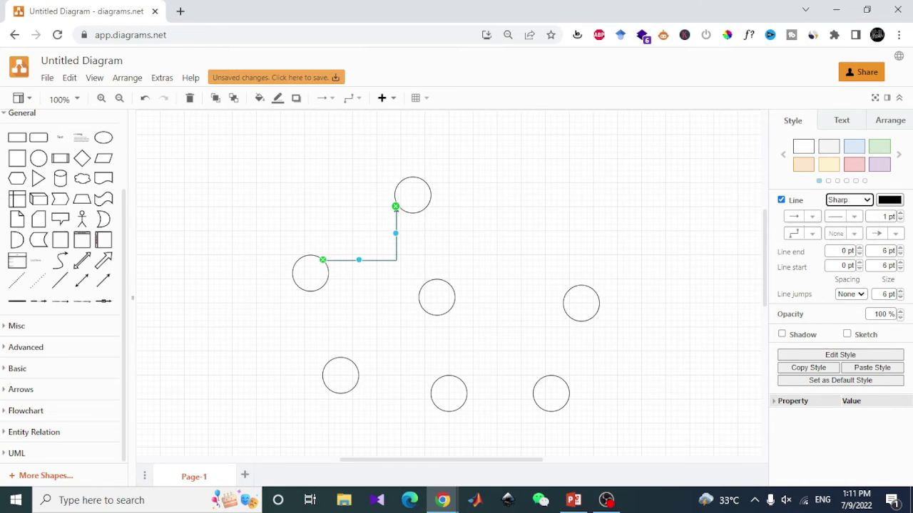
left_click(802, 216)
key("Escape")
left_click(884, 233)
left_click(877, 60)
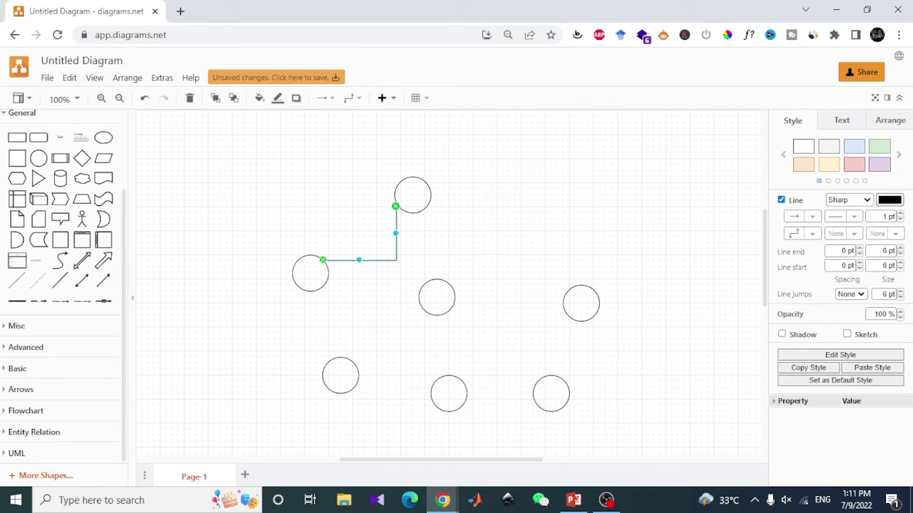
key("Escape")
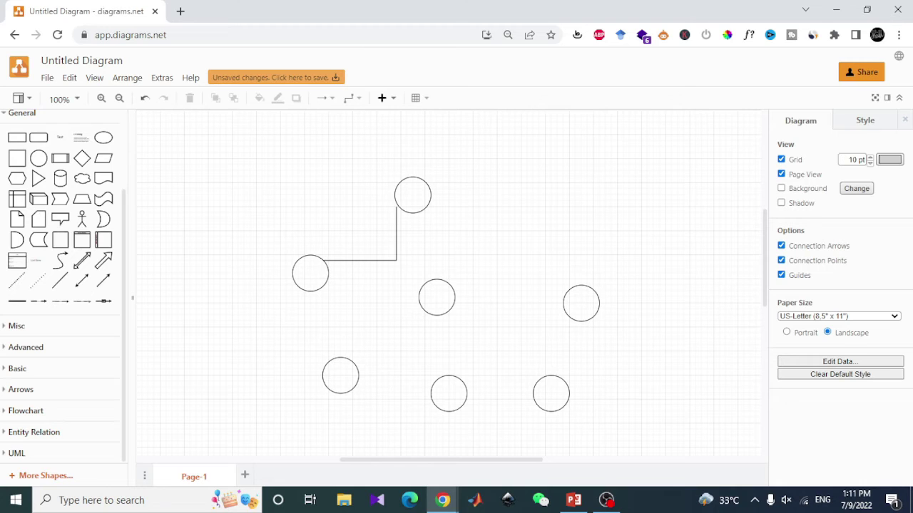
Step: Reattach the connector's end to the topmost circle's lower-left connection point and change its routing to a straight line
left_click(378, 261)
mouse_move(396, 206)
left_mouse_down()
mouse_move(410, 203)
mouse_move(399, 207)
left_mouse_up()
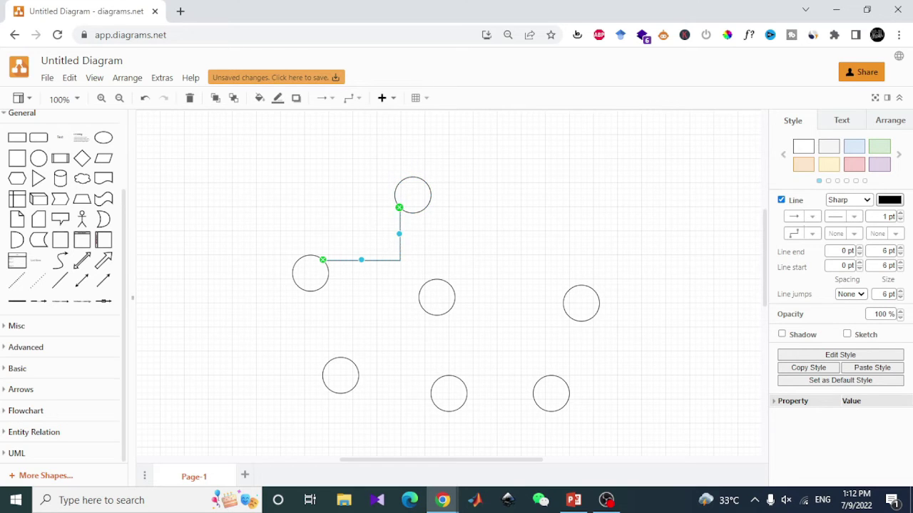
key("Escape")
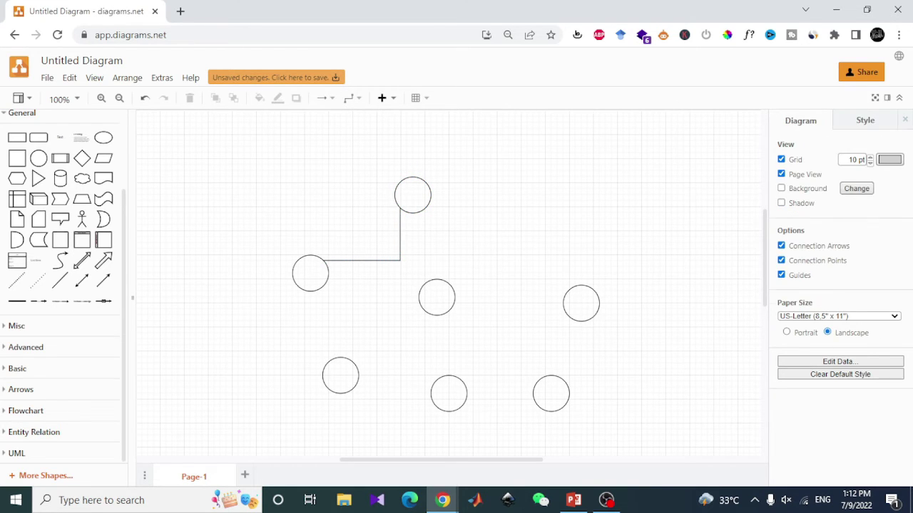
left_click(399, 242)
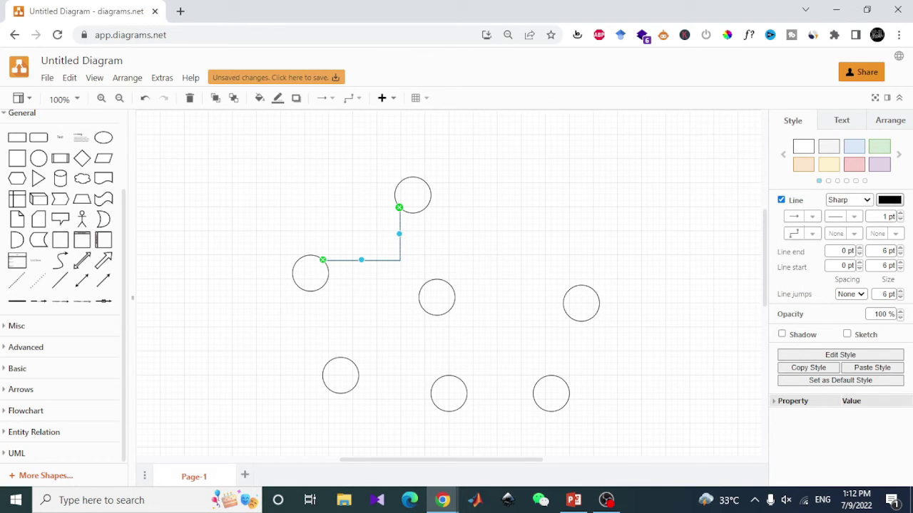
left_click(800, 233)
left_click(793, 250)
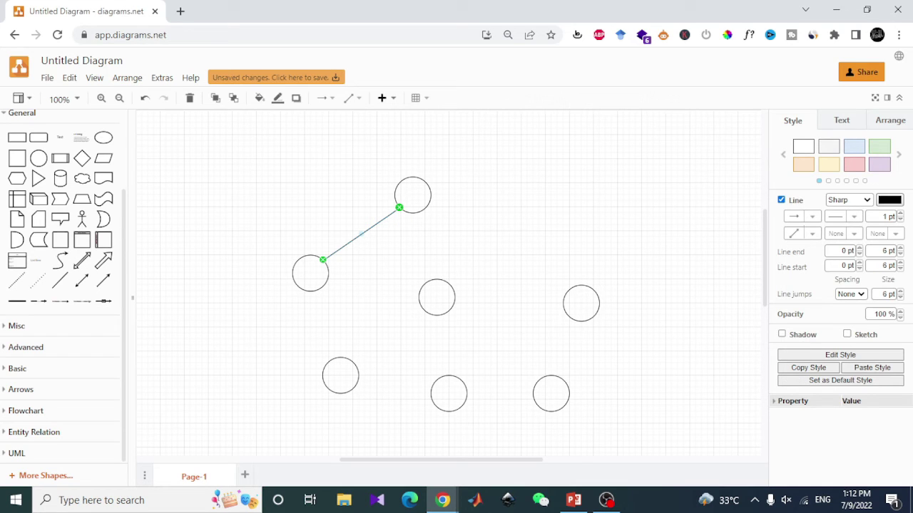
key("Escape")
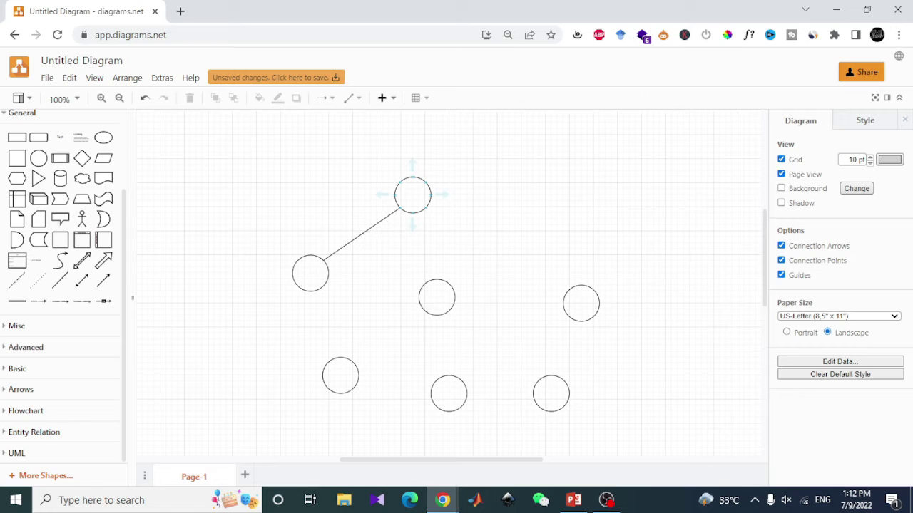
Step: Draw straight lines from the topmost circle to the rightmost one, and from the leftmost circle through the lower-left to the bottom-middle one
left_click_drag(430, 194, 568, 290)
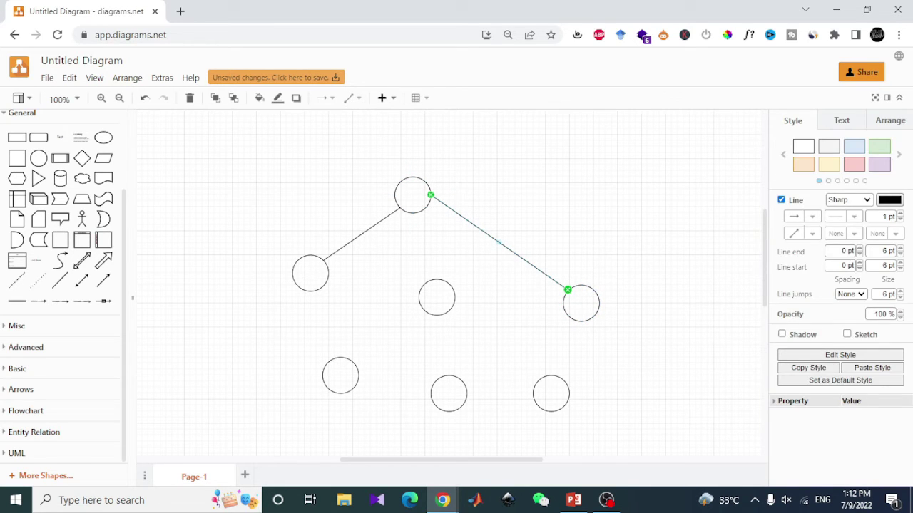
left_click(564, 197)
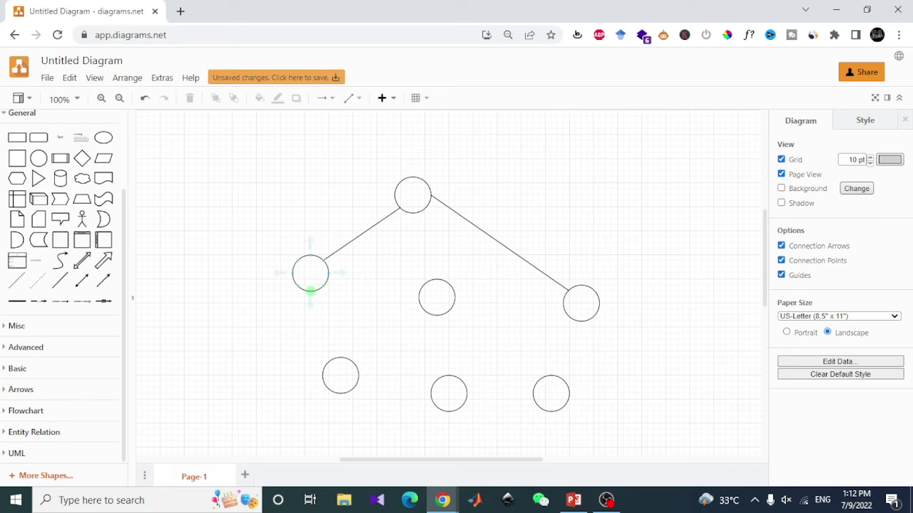
left_click_drag(310, 290, 437, 382)
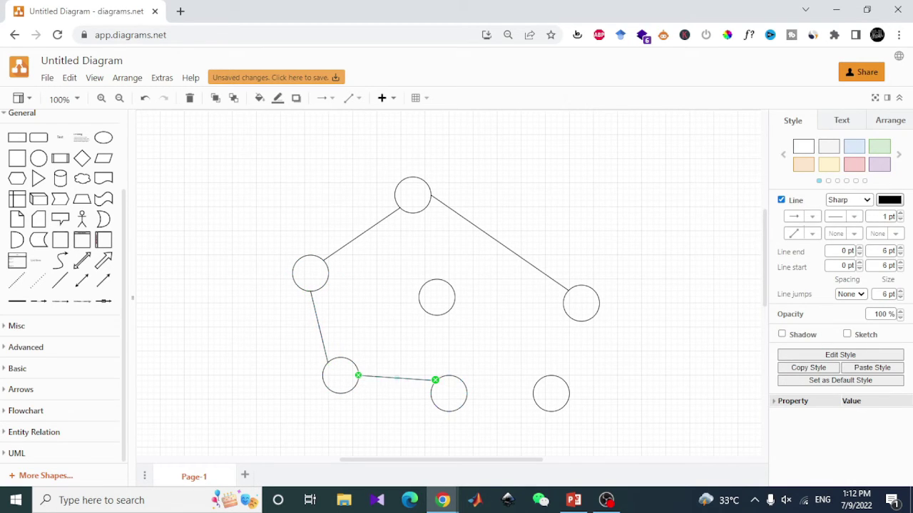
Step: Connect the central circle to the lower-left, rightmost and lower-right circles, and the lower-right circle to the bottom-middle and rightmost ones
left_click_drag(353, 364, 563, 304)
left_click_drag(449, 310, 538, 380)
left_click_drag(467, 393, 580, 310)
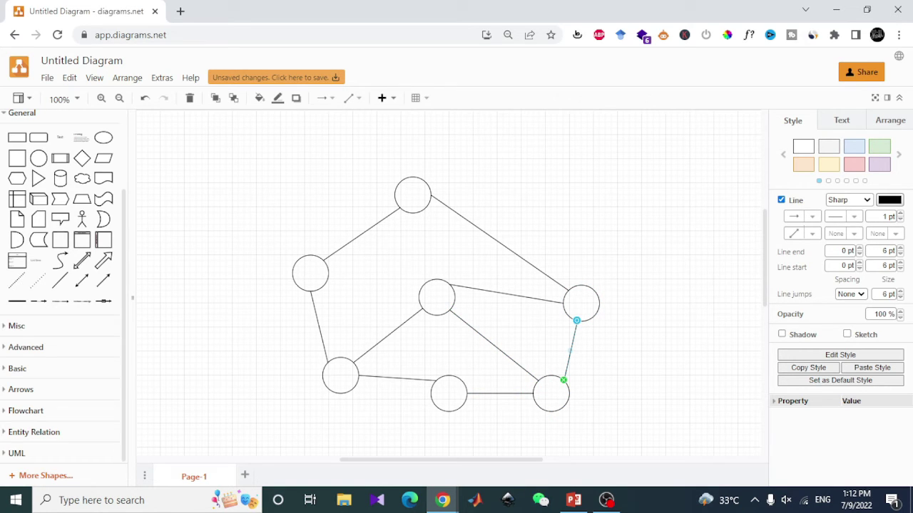
key("Escape")
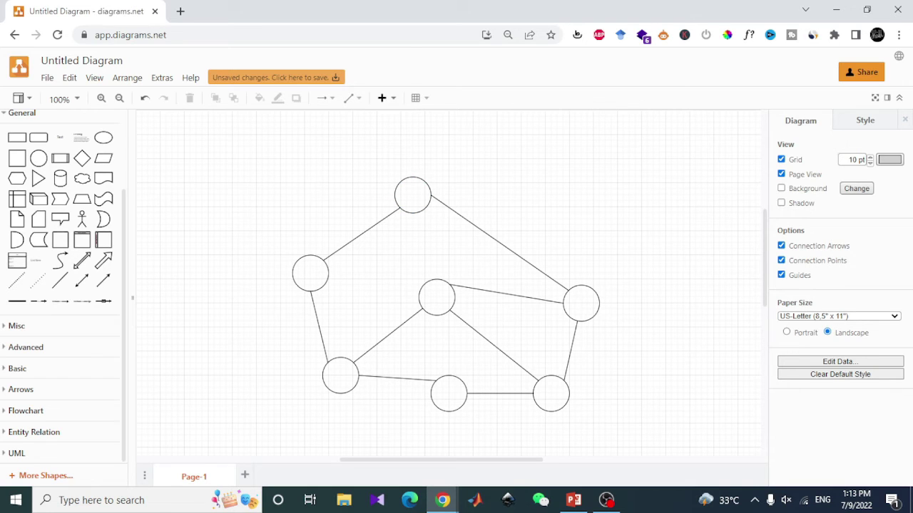
Step: Insert a text label reading A and centre it inside the topmost circle
double_click(299, 190)
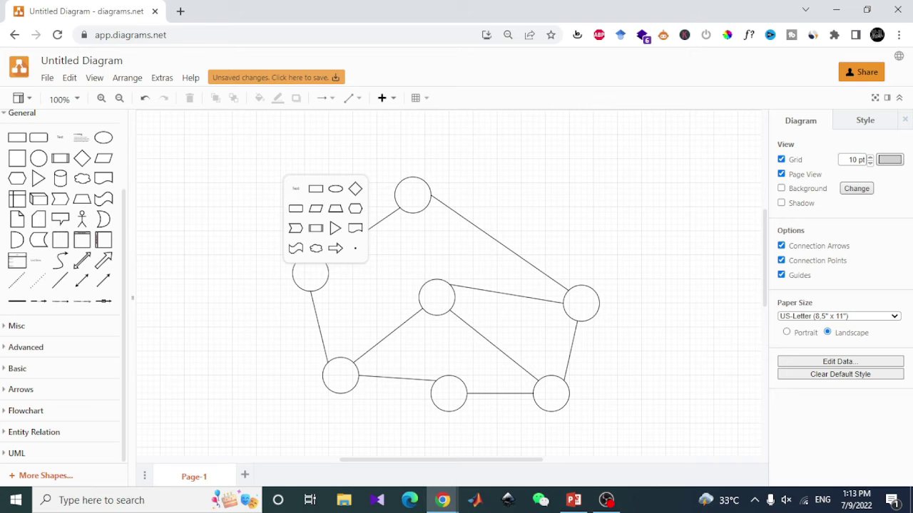
left_click(295, 188)
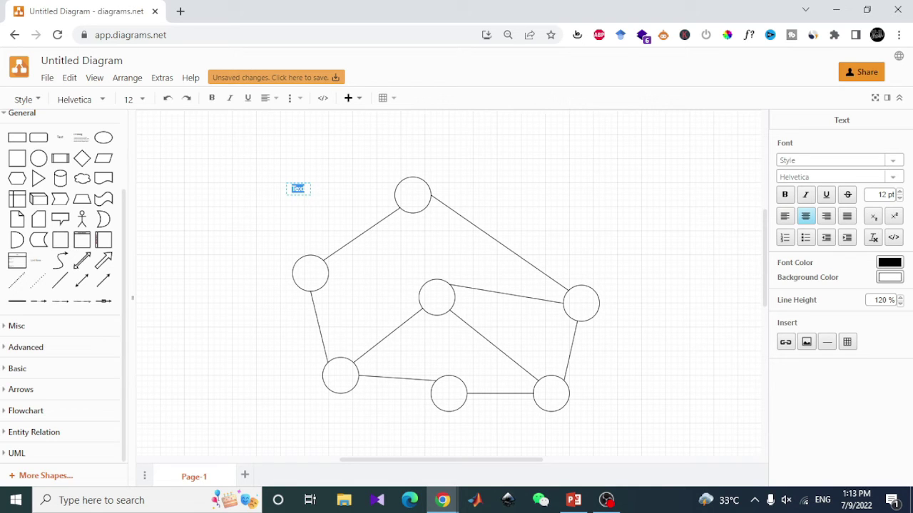
type("A")
left_click(335, 188)
left_click_drag(298, 188, 413, 194)
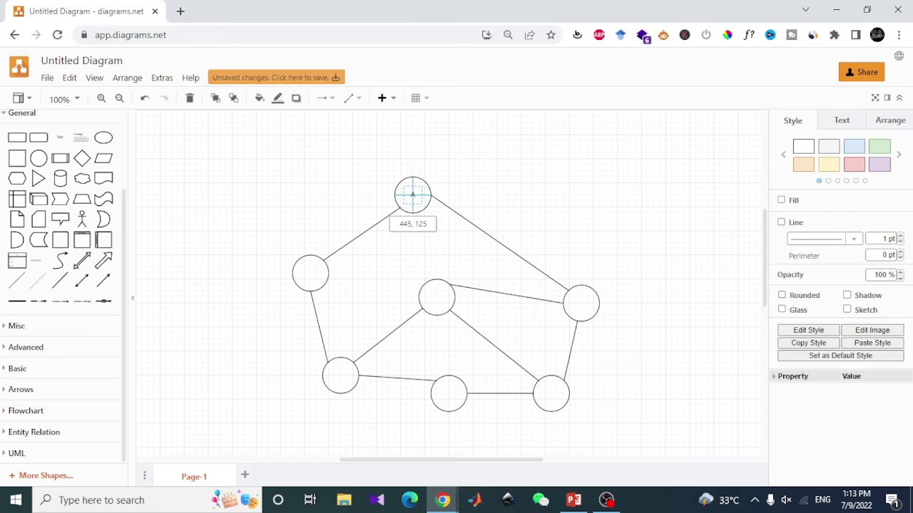
left_click_drag(413, 195, 412, 195)
key("Escape")
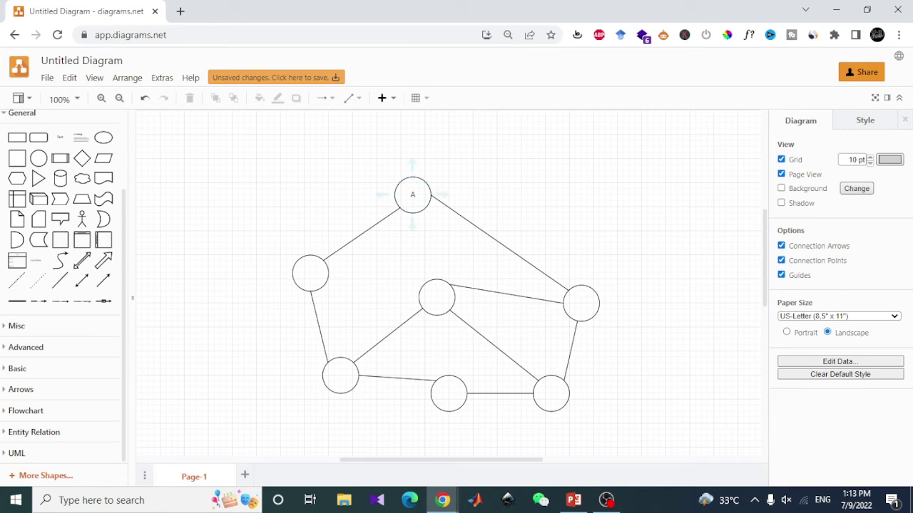
Step: Copy the A label into the centre of the leftmost circle and change its text to B
left_click(412, 194)
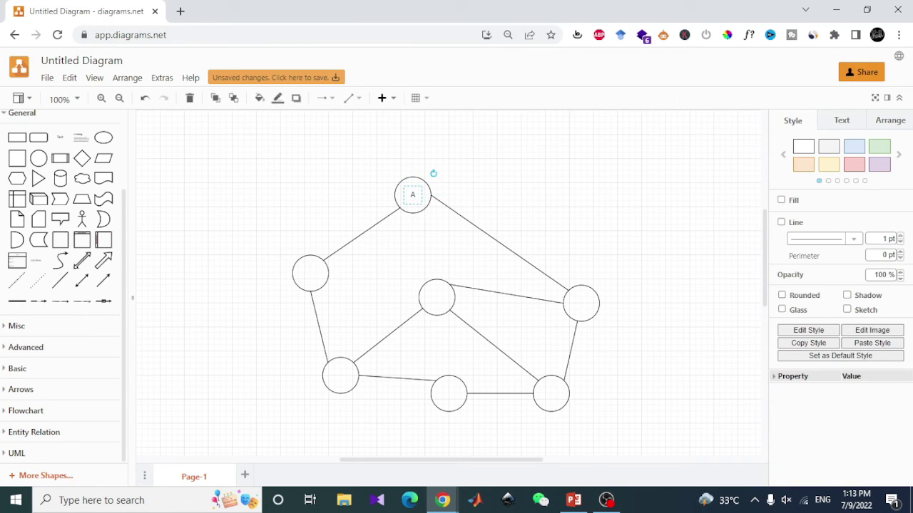
left_click_drag(418, 198, 310, 273)
double_click(310, 273)
type("B")
left_click(330, 250)
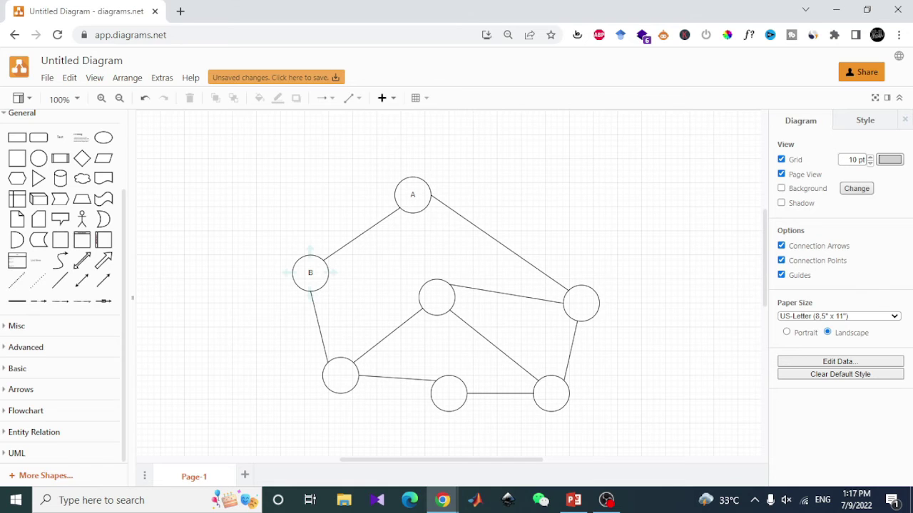
left_click(310, 273)
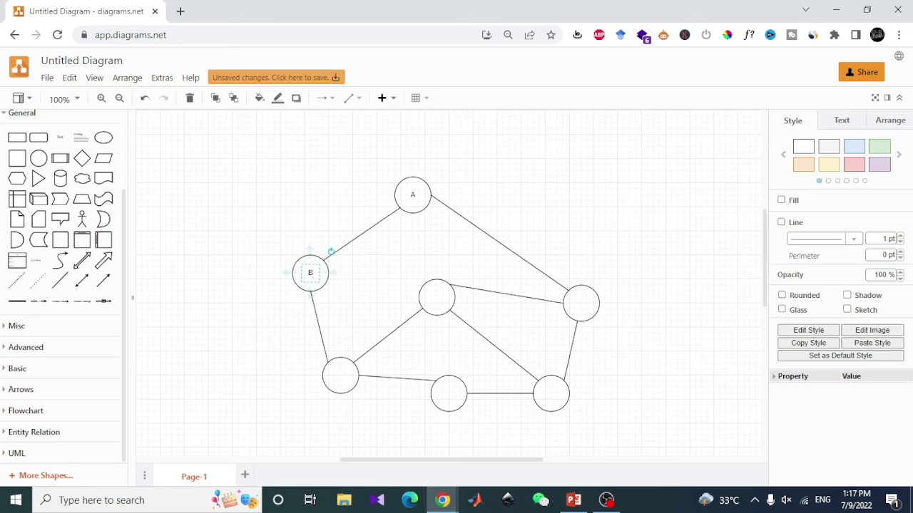
left_click_drag(310, 273, 337, 375)
key("ctrl+z")
Step: Copy the B label into the lower-left circle and reattach the central-to-rightmost edge to the central circle's right connection point
left_click(314, 276)
left_click_drag(314, 276, 340, 376, "ctrl")
double_click(341, 375)
left_click(505, 295)
left_click_drag(449, 285, 455, 297)
Step: Label the rightmost circle C, the lower-right one D, the bottom-middle one E, the lower-left one F and the central one G
double_click(580, 303)
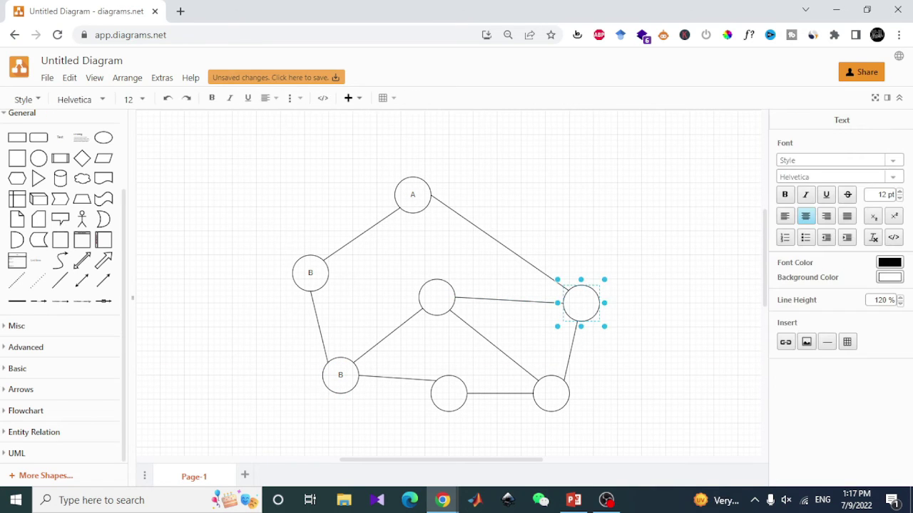
type("C")
double_click(551, 393)
type("D")
double_click(448, 393)
type("E")
double_click(340, 375)
type("F")
double_click(437, 297)
type("G")
left_click(385, 328)
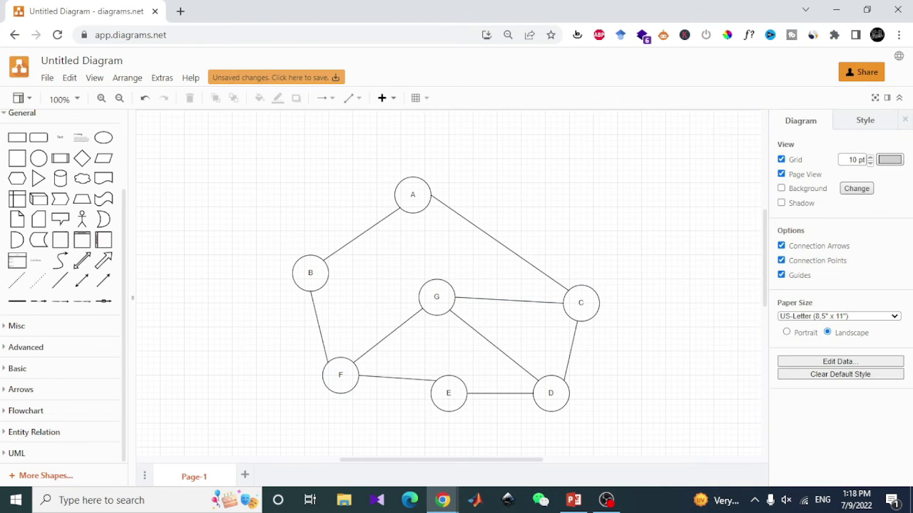
Step: Move vertex F below B and level with D, align E on the same row, and move C above D
left_click_drag(340, 375, 322, 393)
left_click_drag(401, 345, 484, 428)
left_click_drag(449, 393, 439, 392)
left_click(499, 342)
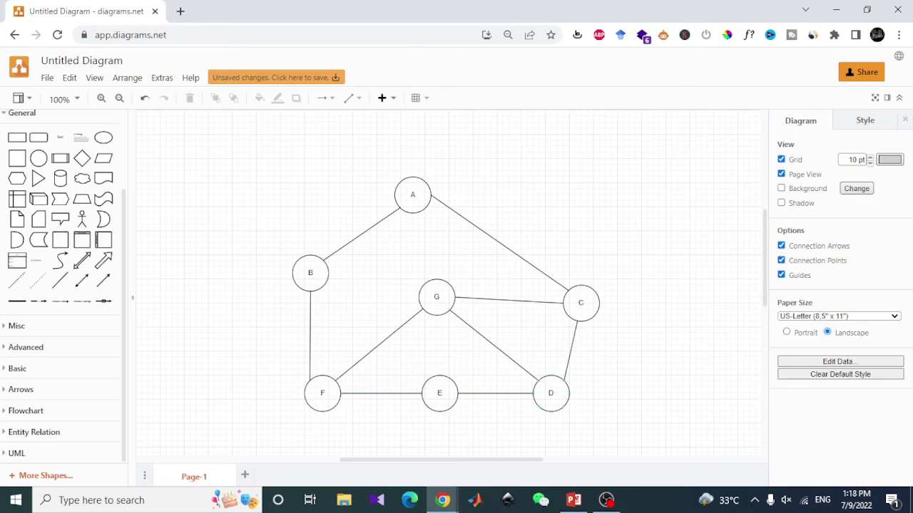
left_click_drag(545, 259, 630, 348)
left_click_drag(581, 303, 563, 267)
left_click(621, 335)
Step: Add the edge weight labels 3 beside A–B, 12 beside A–C and 17 beside F–G
key("ctrl+v")
left_click_drag(349, 228, 381, 318)
type("3")
left_click(385, 242)
key("ctrl+v")
type("12")
double_click(382, 318)
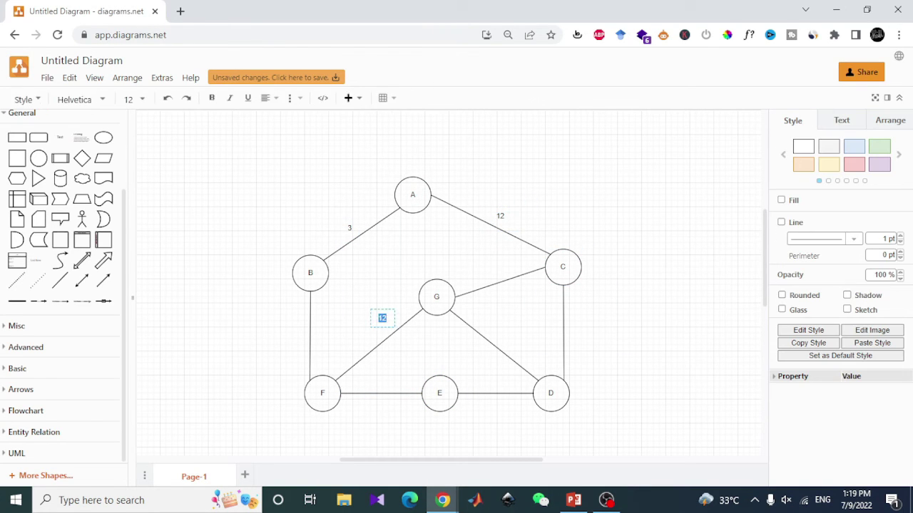
type("17")
left_click(399, 335)
Step: Add the edge weight labels 1 beside G–D and 9 beside C–D
key("ctrl+v")
left_click(533, 356)
double_click(577, 318)
type("9")
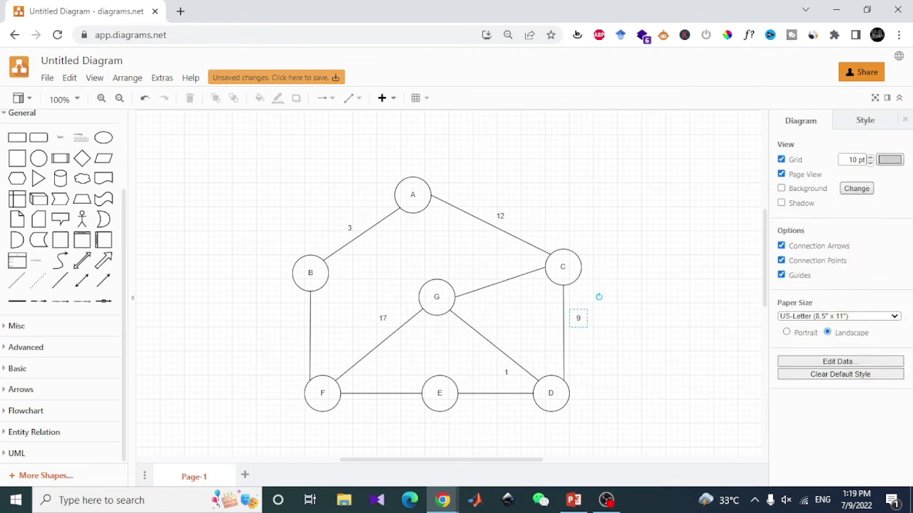
left_click(597, 297)
Step: Add the edge weight labels 8 above G–C and 6 beside B–F
double_click(493, 272)
type("8")
left_click(493, 272)
key("ctrl+d")
left_click_drag(499, 279, 383, 403)
double_click(295, 349)
type("6")
Step: Add the edge weight labels 23 below F–E and 14 below E–D
key("ctrl+d")
double_click(382, 403)
type("23")
double_click(485, 403)
type("14")
left_click(641, 356)
Step: Save the diagram to the device as an XML file named try in the Desktop folder
left_click(47, 77)
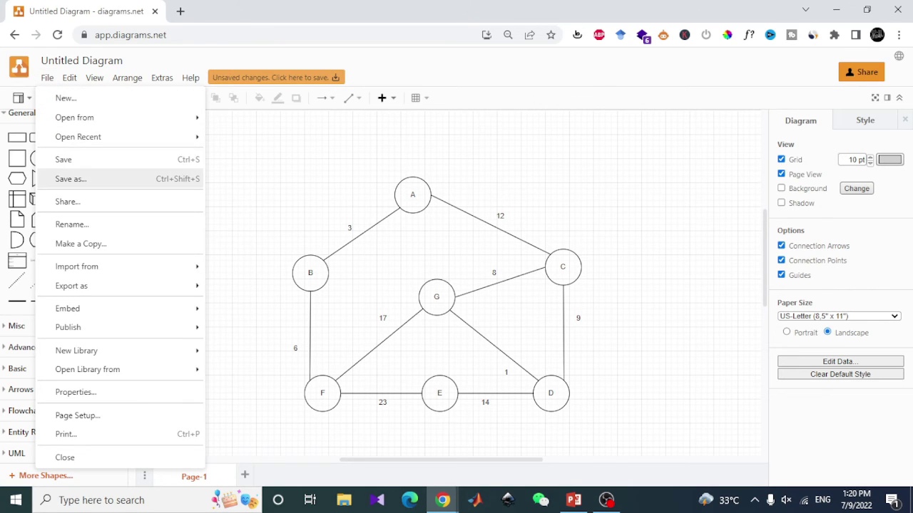
left_click(63, 159)
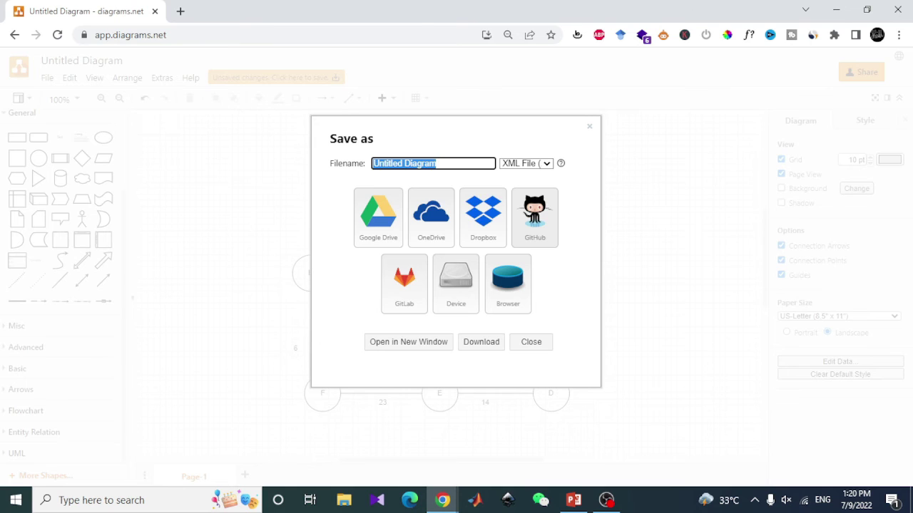
type("Try")
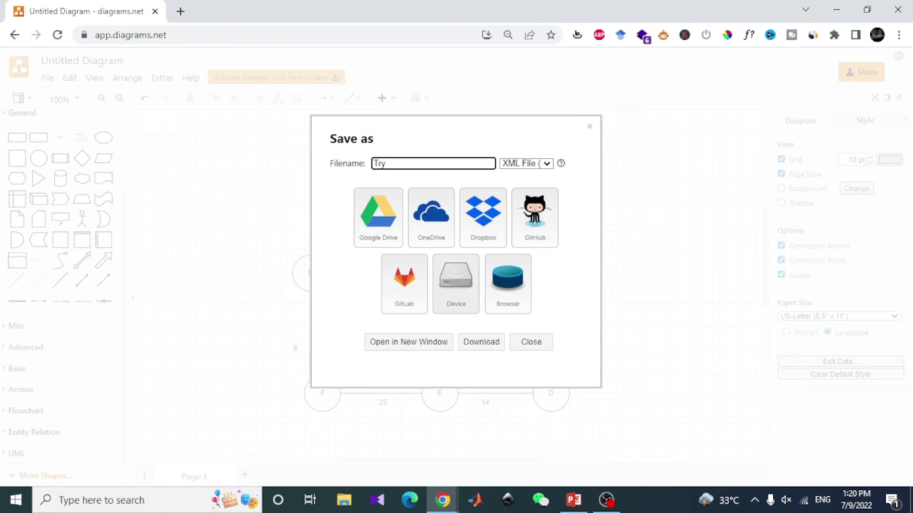
left_click(456, 283)
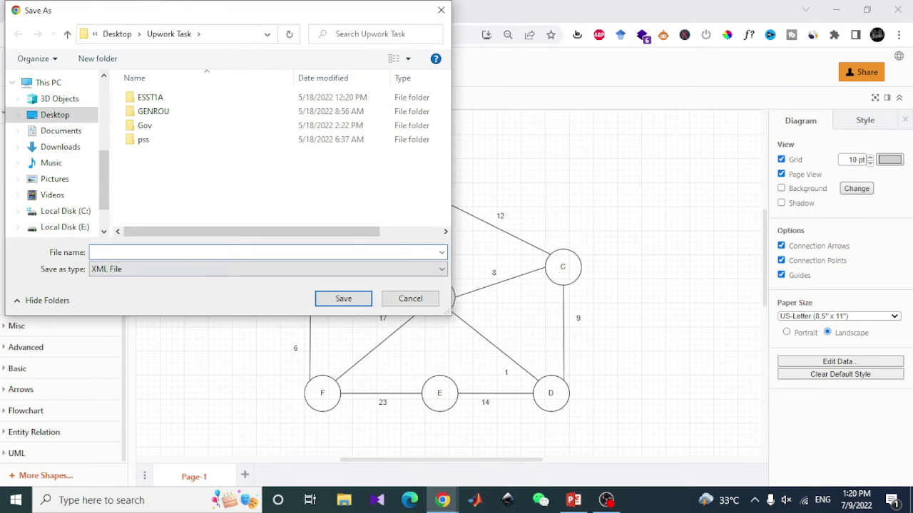
type("try")
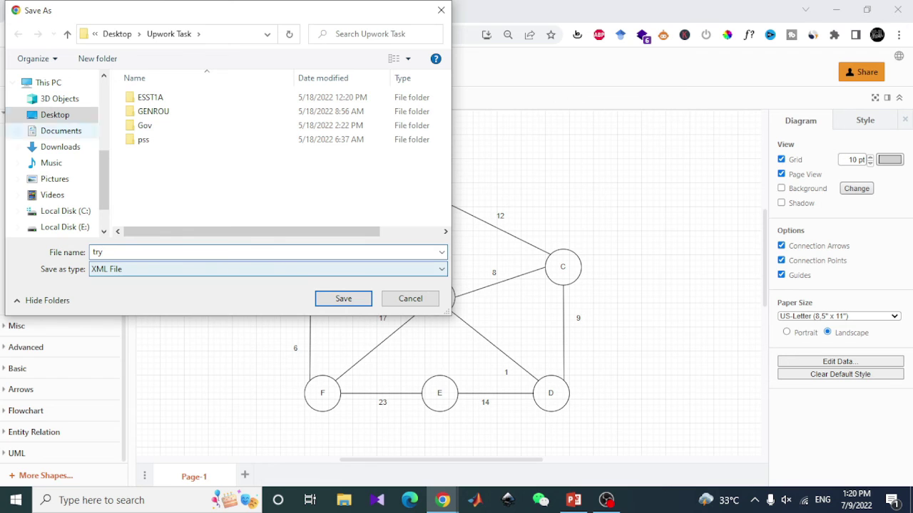
left_click(55, 115)
left_click(343, 298)
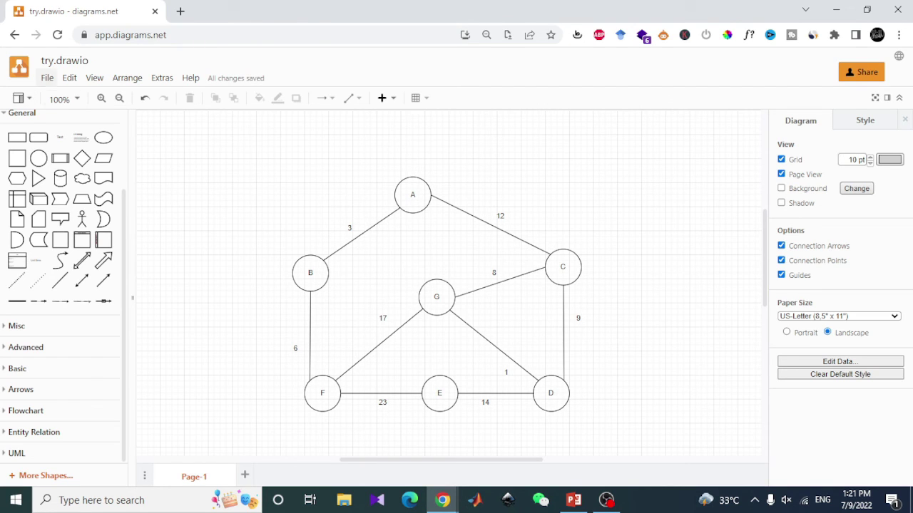
Step: Export the diagram as a PNG at 100% zoom with the default options and save it to the device as try.drawio.png
left_click(47, 77)
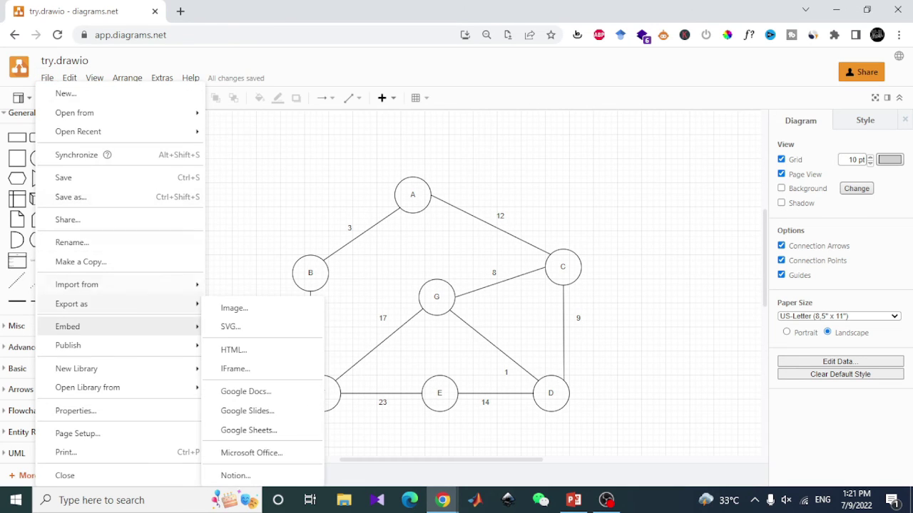
mouse_move(119, 304)
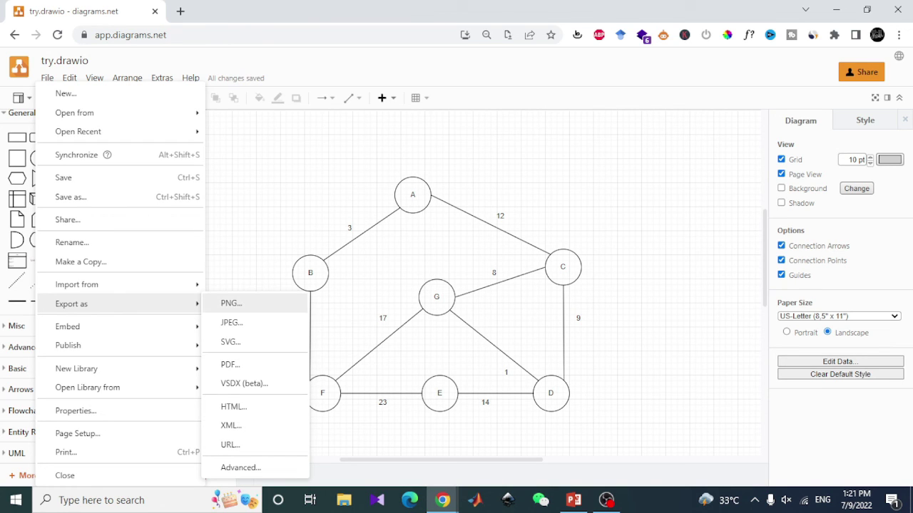
left_click(231, 303)
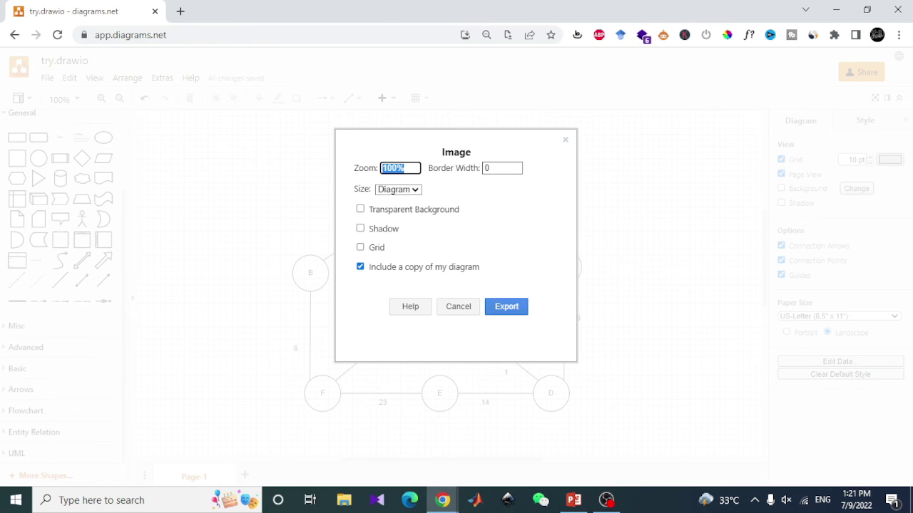
key("Return")
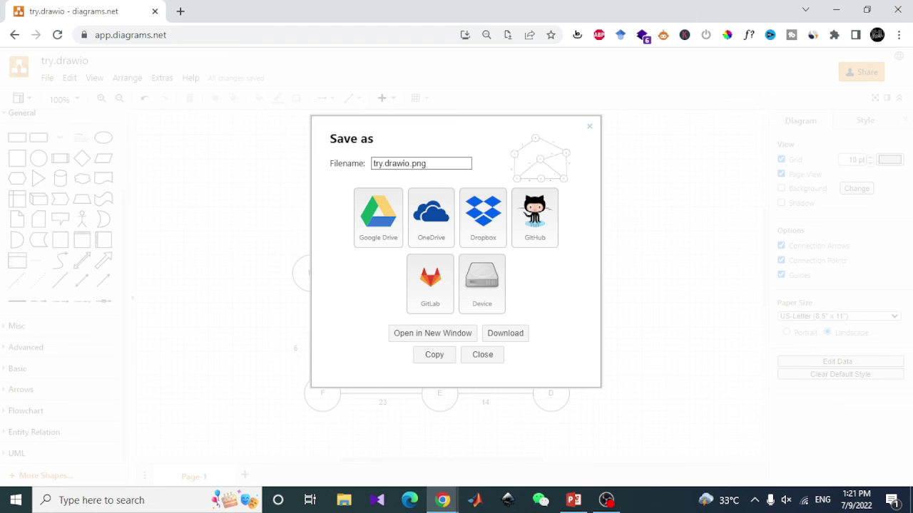
left_click(481, 283)
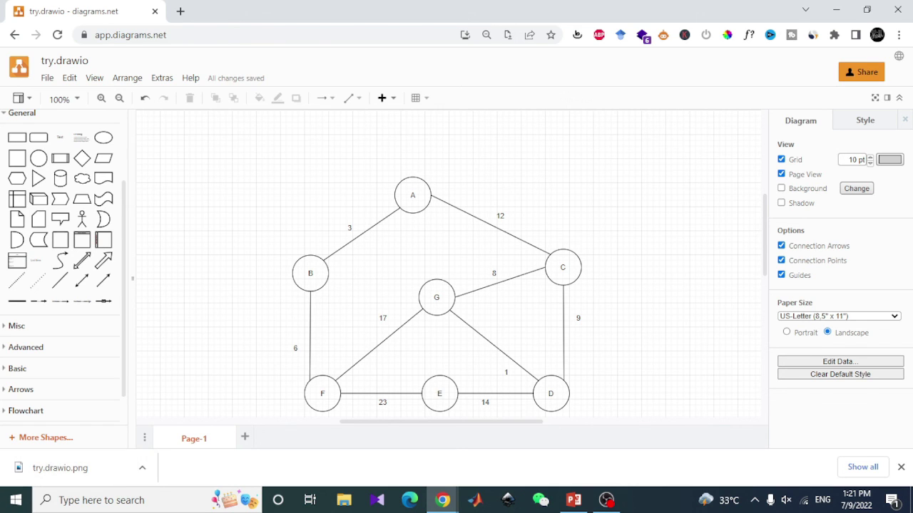
Step: Set the line end of the B–A edge to a filled arrowhead pointing at A
left_click(361, 234)
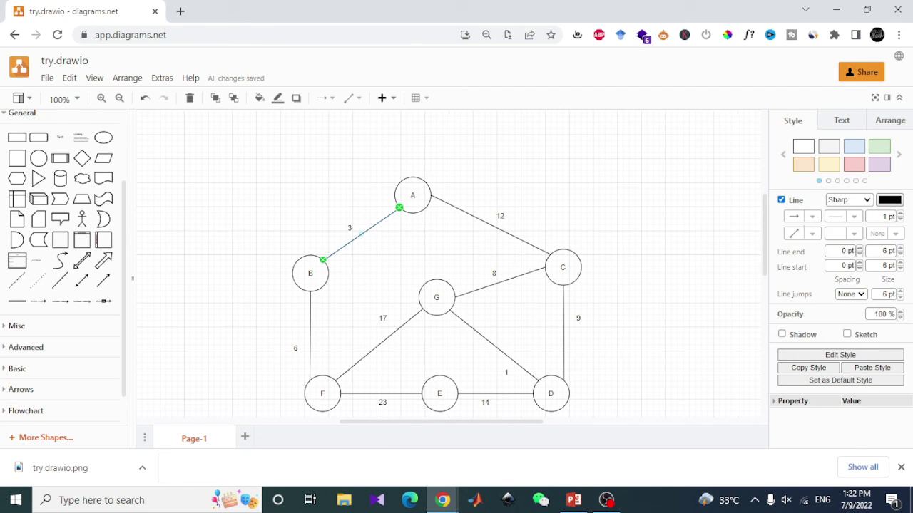
left_click(835, 233)
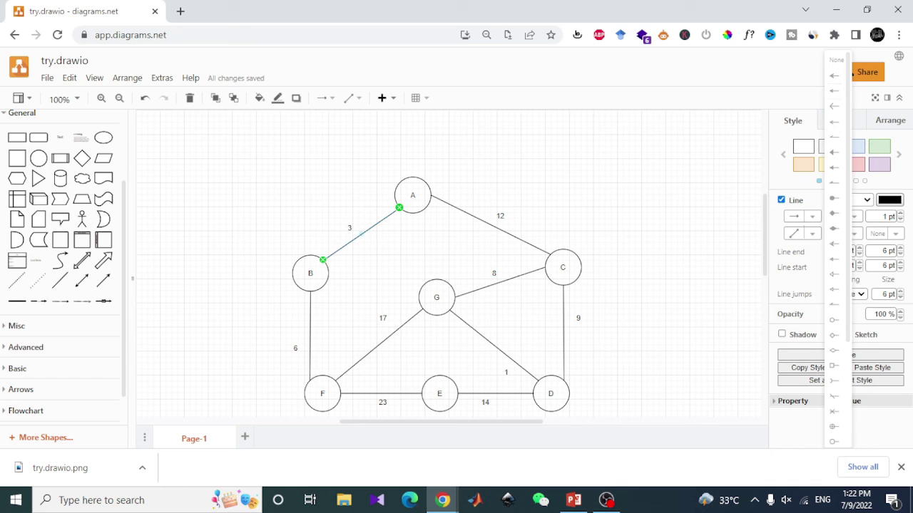
left_click(884, 234)
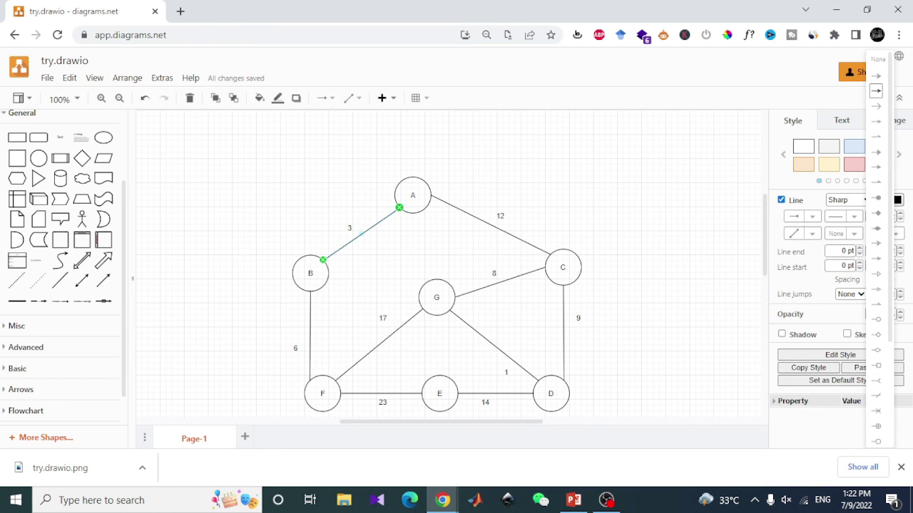
left_click(876, 91)
key("Escape")
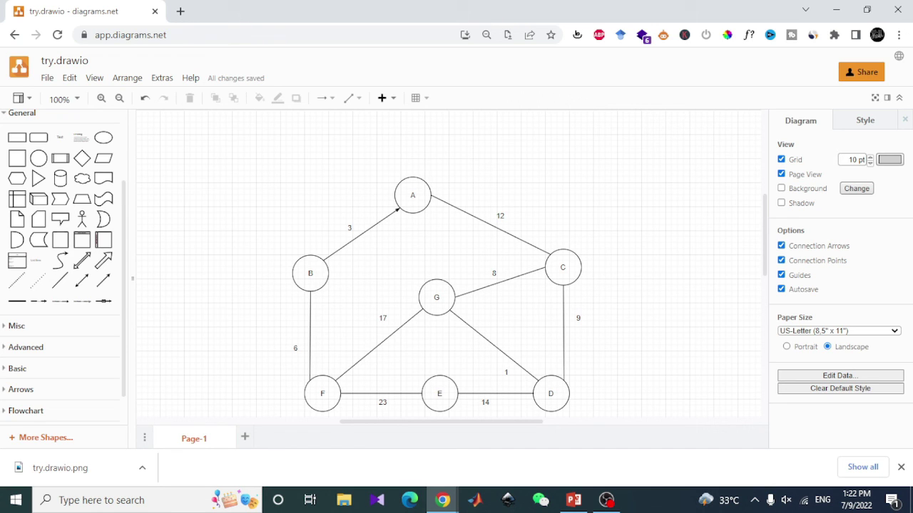
Step: Set the line end of the G–C edge to a filled arrowhead pointing at C
left_click(499, 282)
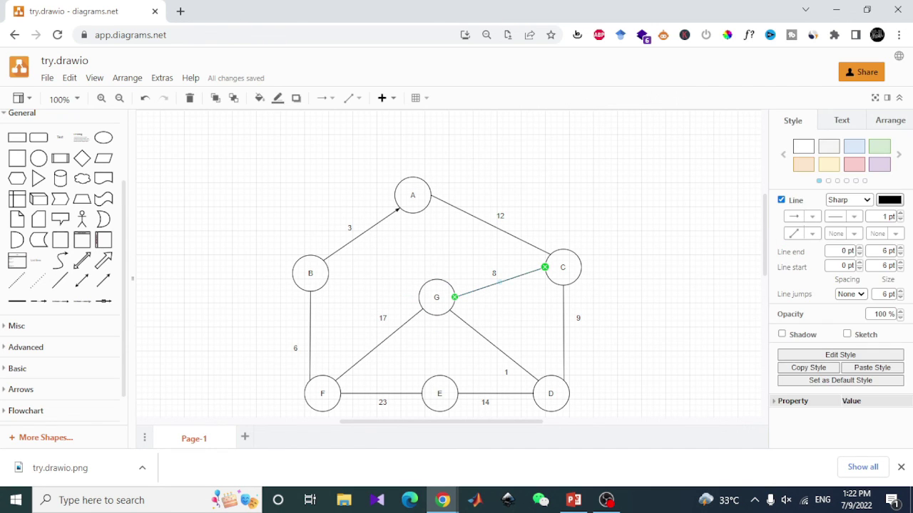
left_click(884, 233)
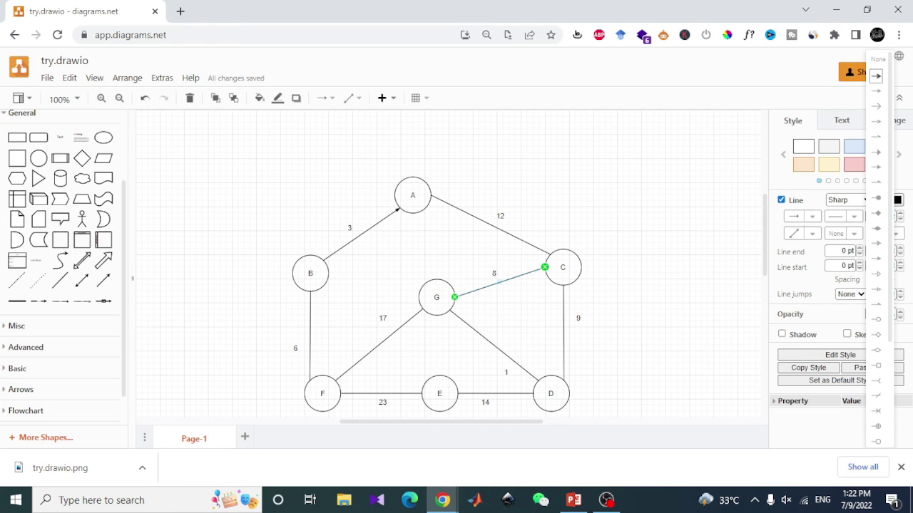
left_click(875, 76)
key("Escape")
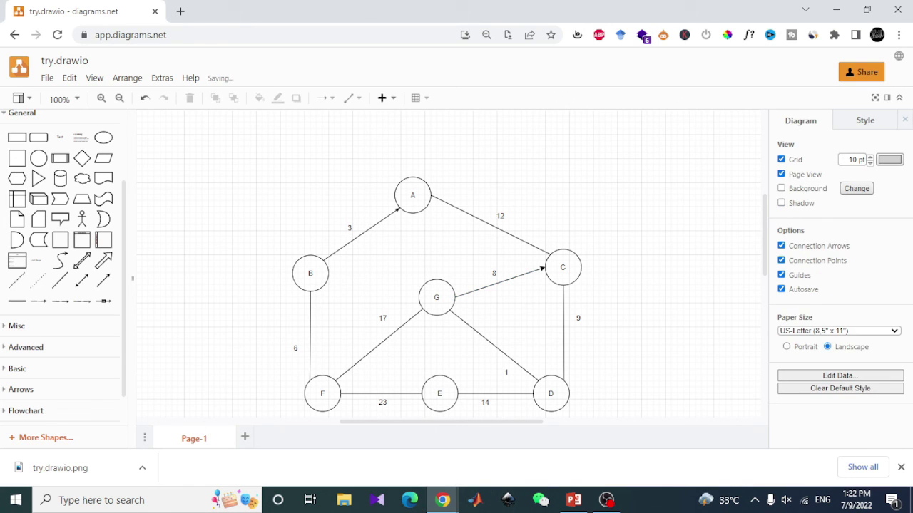
Step: Insert a default Text label on the F–G edge and set its line start to a filled arrowhead pointing at F
double_click(368, 355)
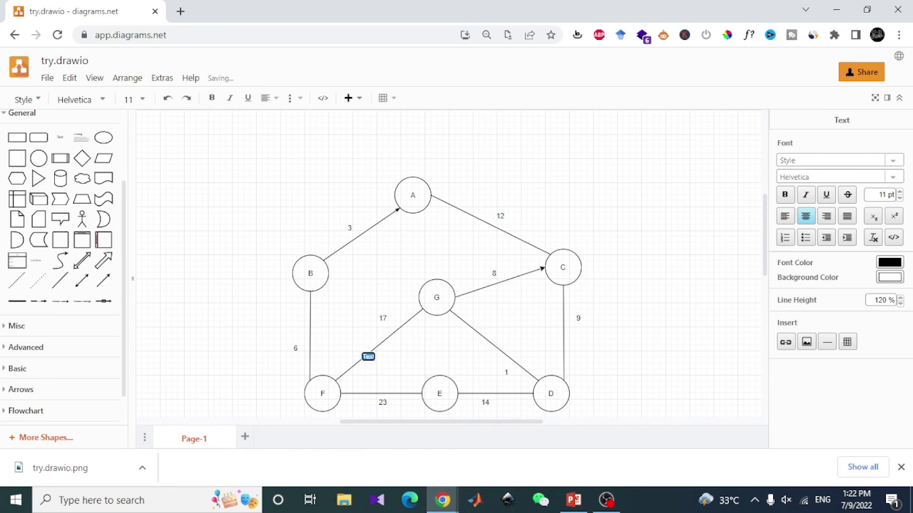
key("Escape")
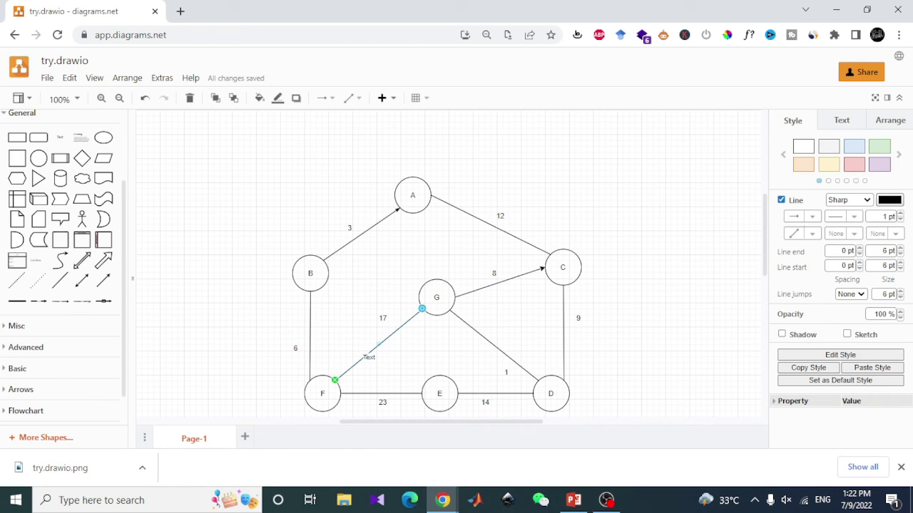
left_click(838, 233)
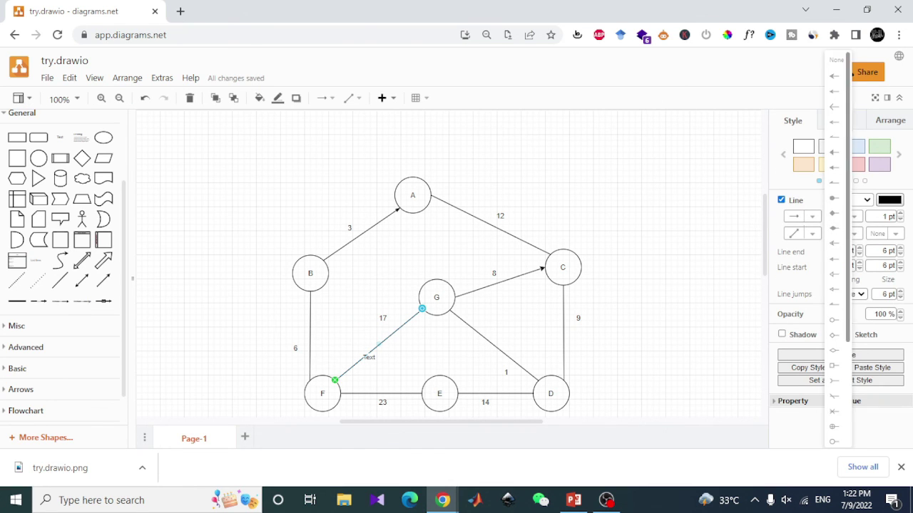
left_click(834, 75)
key("Escape")
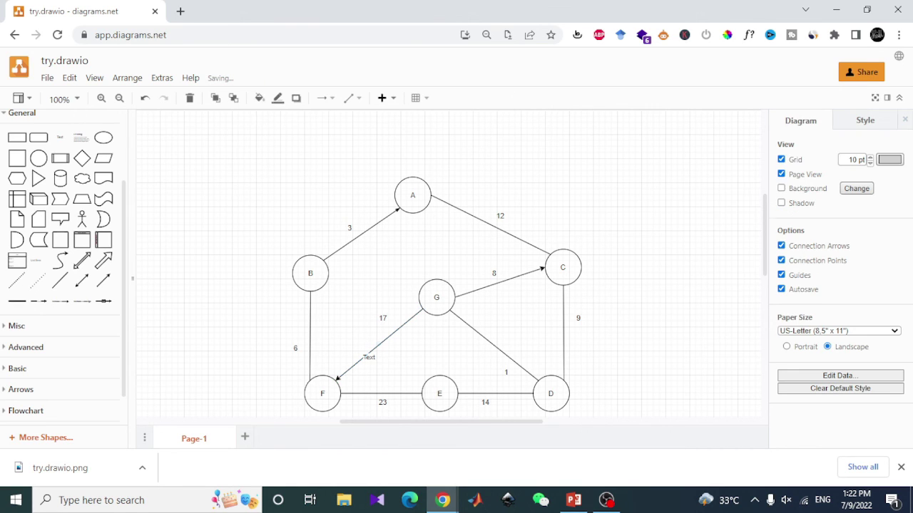